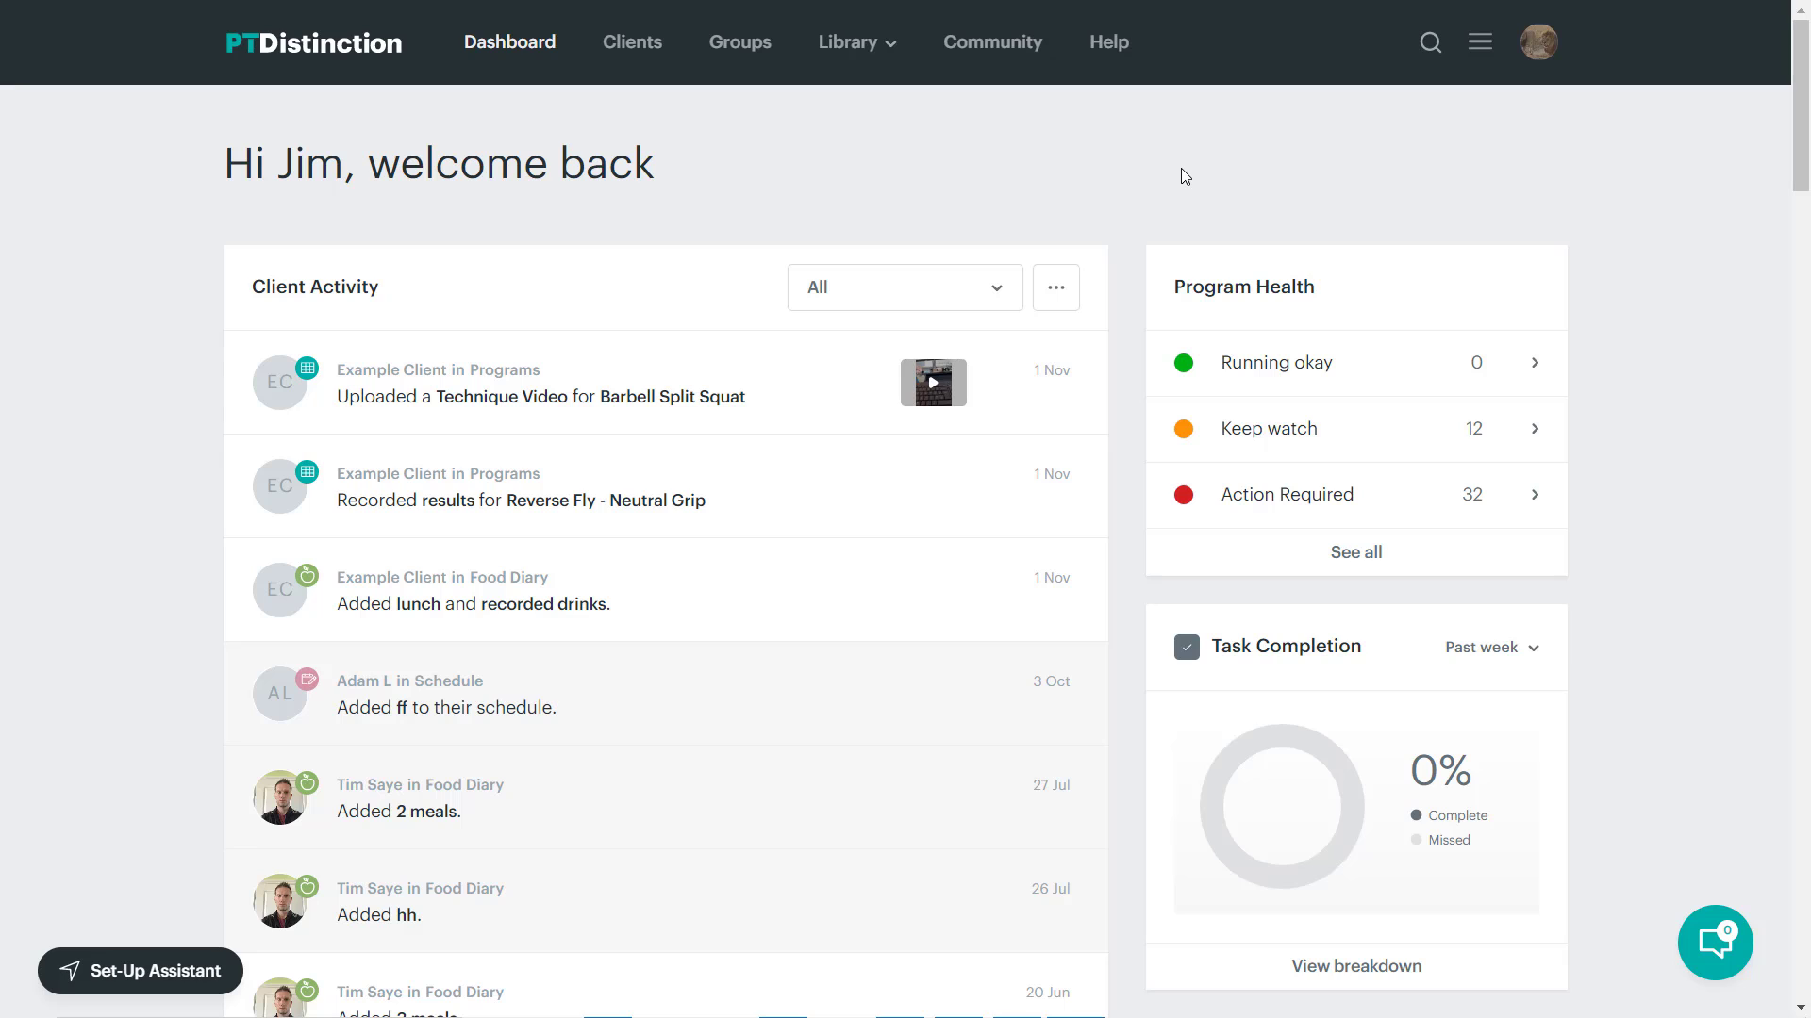
{"action": "left_click", "coordinate": [631, 42]}
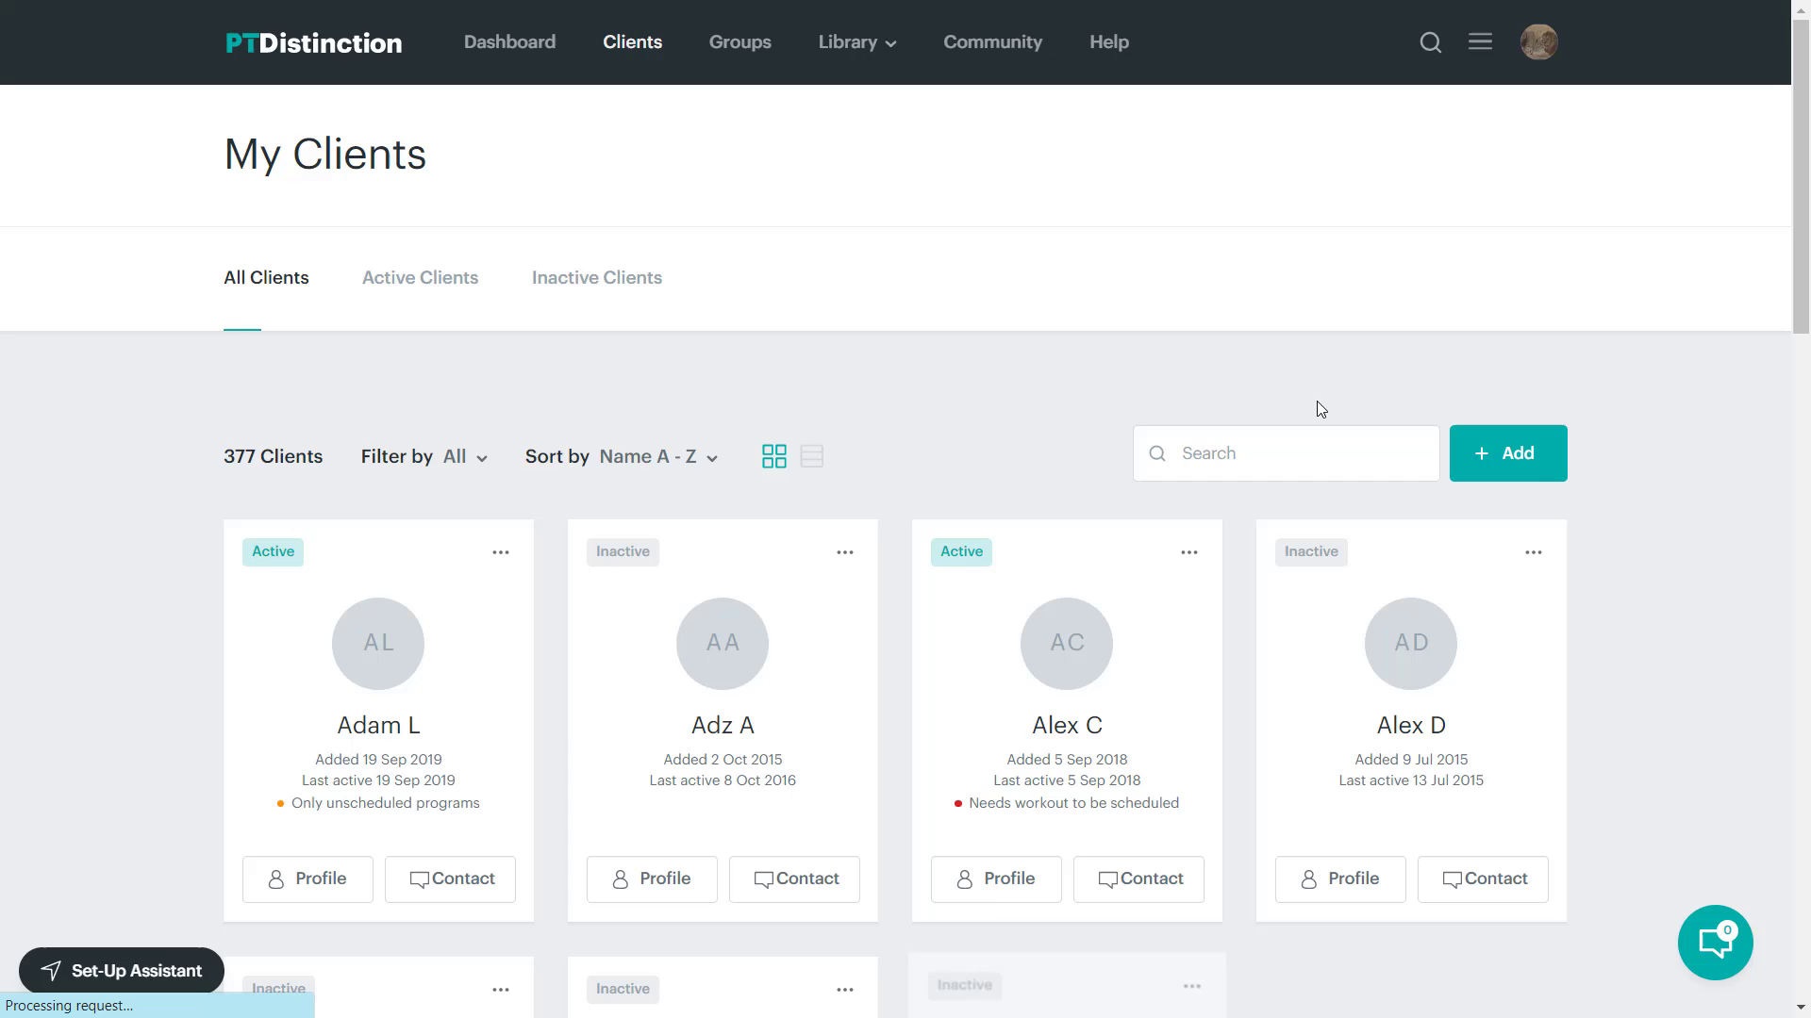
{"action": "left_click", "coordinate": [1527, 472]}
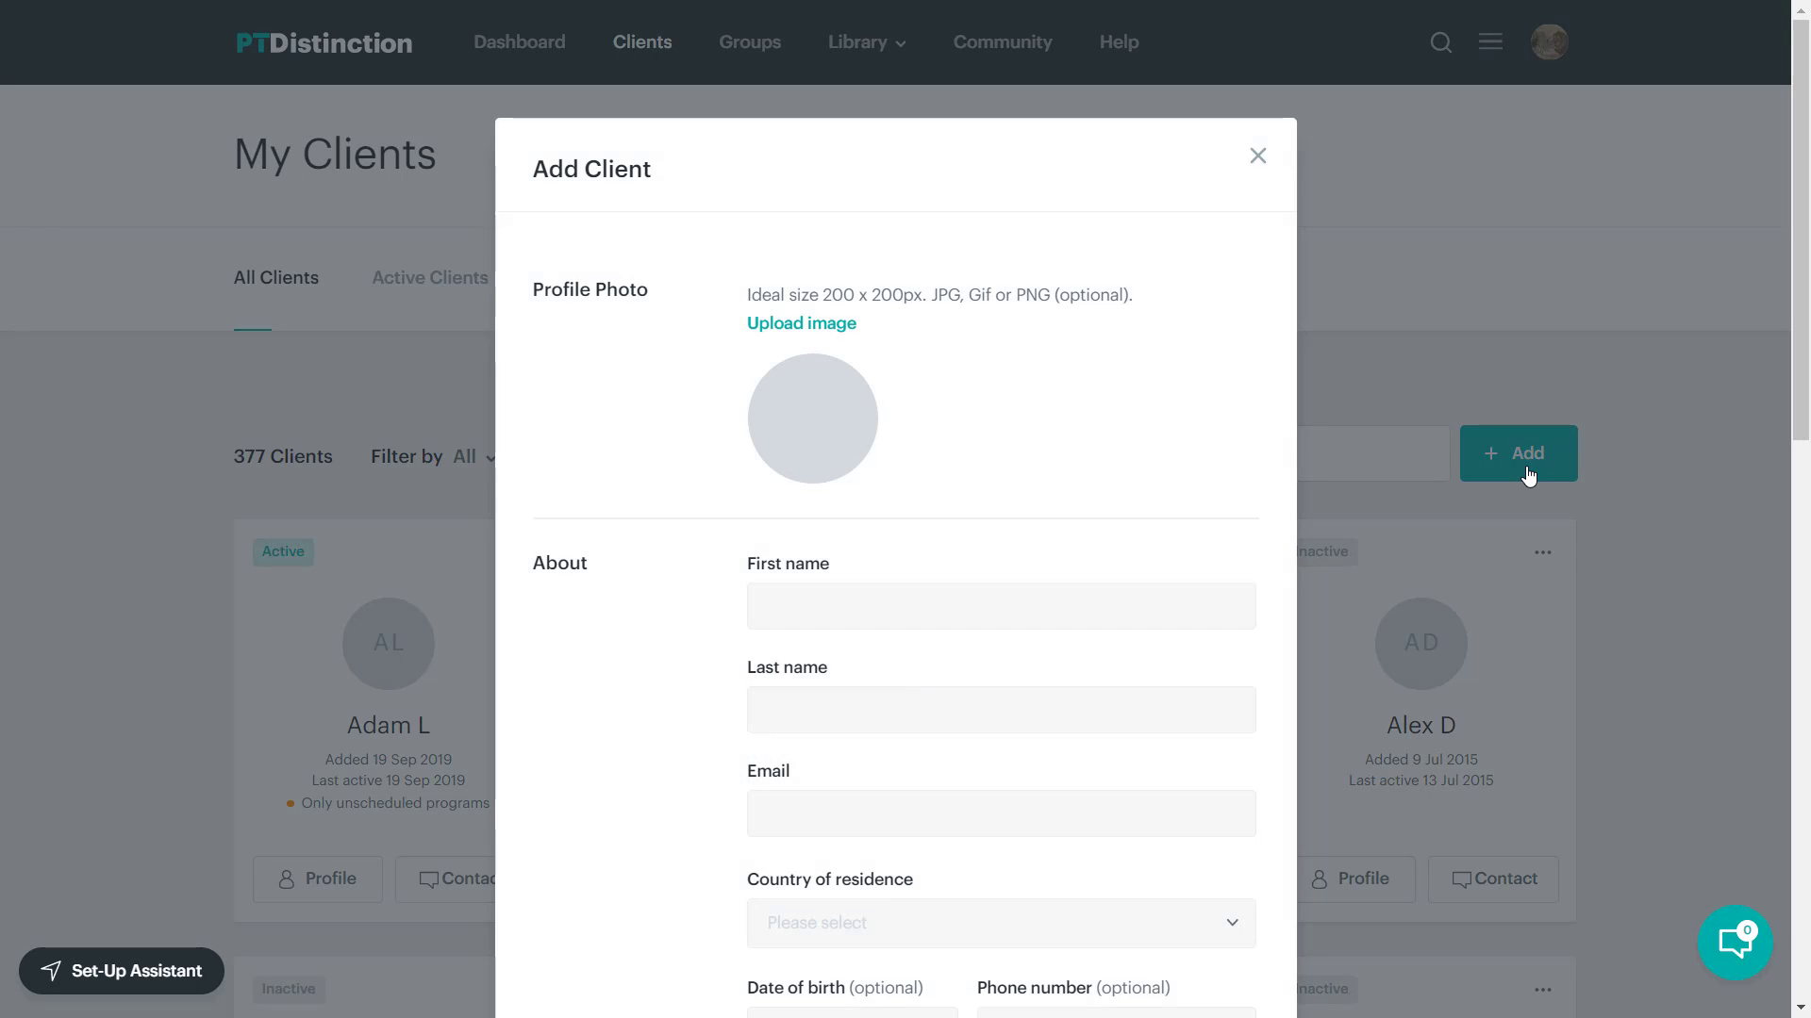
{"action": "left_click", "coordinate": [827, 608]}
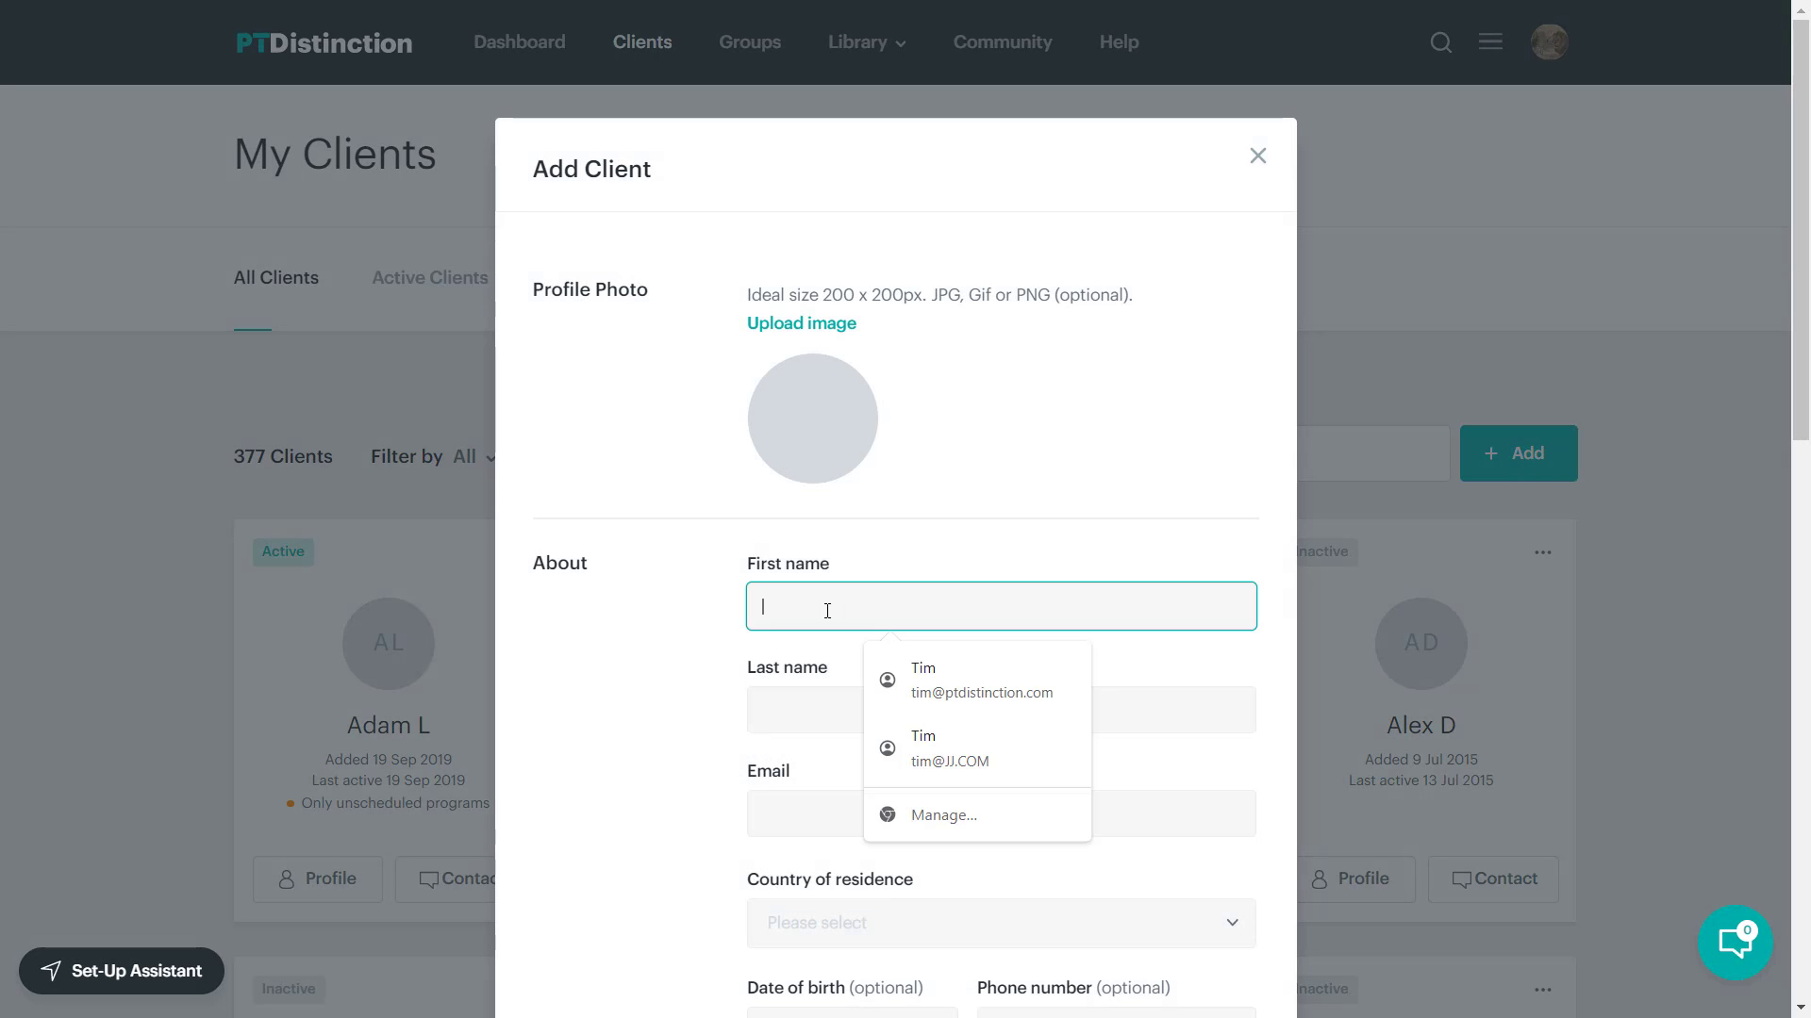
{"action": "key", "text": "Tab"}
{"action": "key", "text": "Tab"}
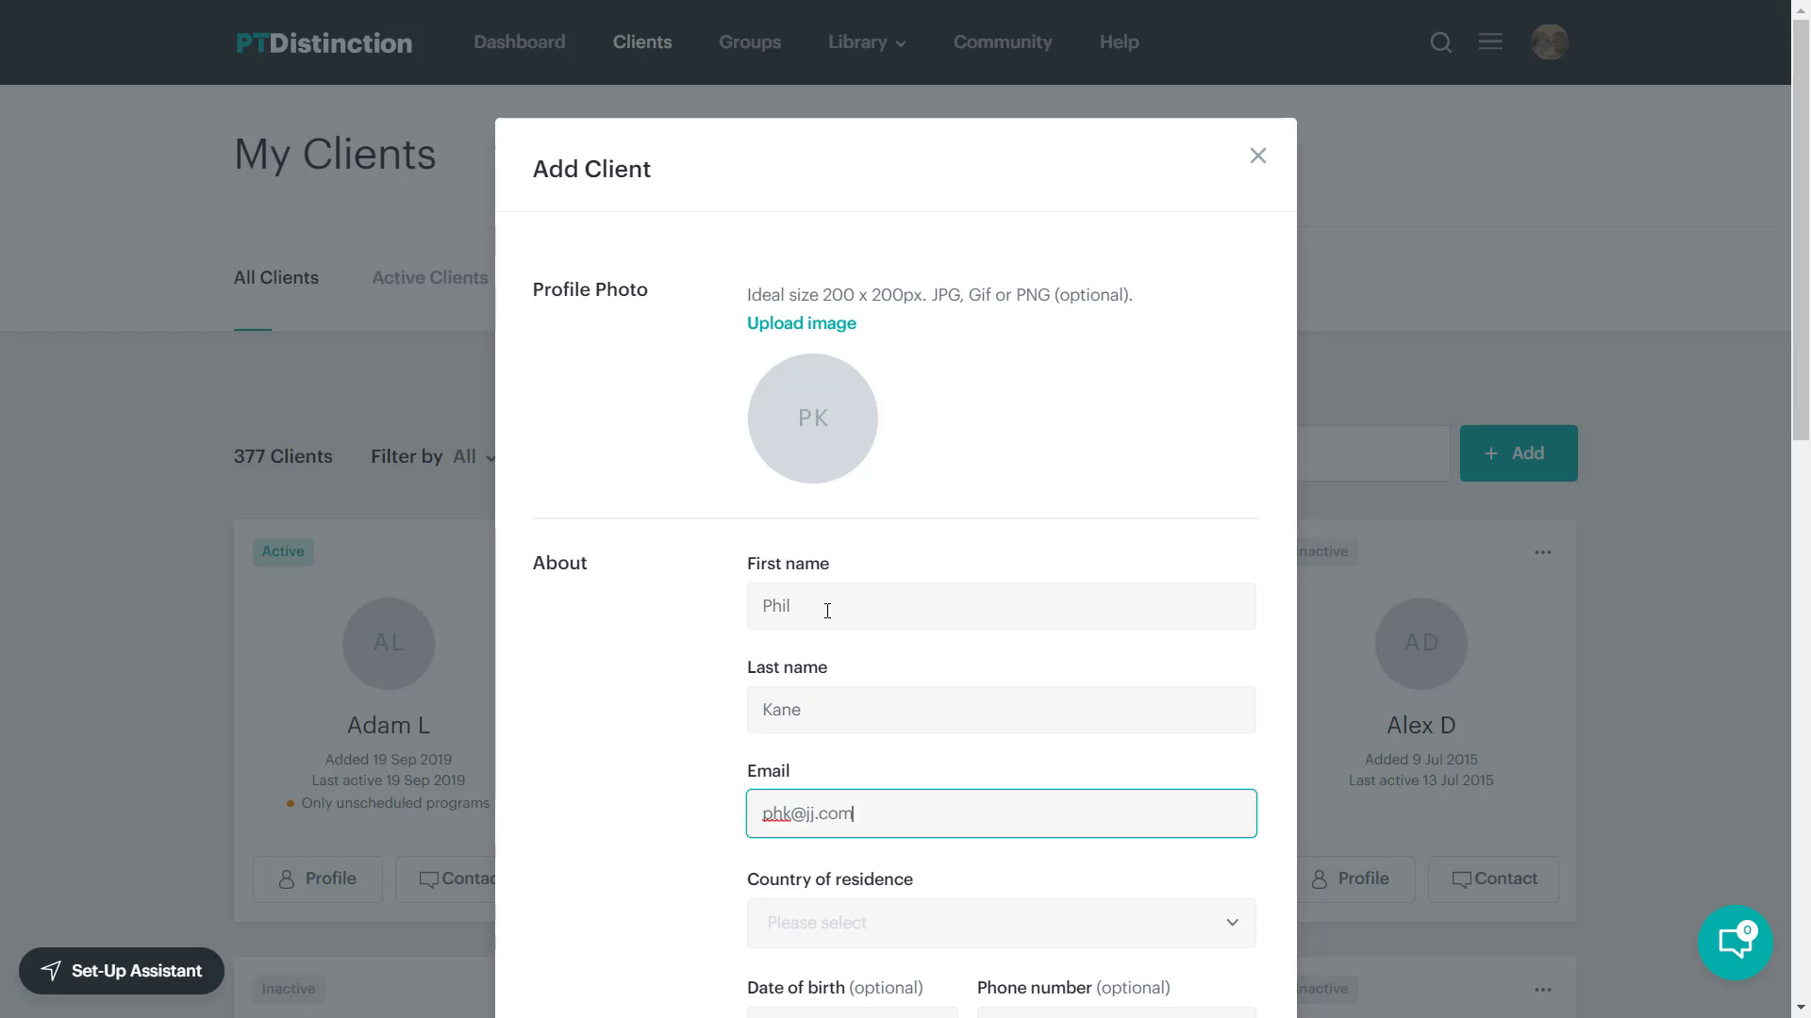
{"action": "scroll", "coordinate": [827, 608], "scroll_direction": "down", "scroll_amount": 3}
{"action": "scroll", "coordinate": [826, 608], "scroll_direction": "down", "scroll_amount": 2}
{"action": "left_click", "coordinate": [1001, 453]}
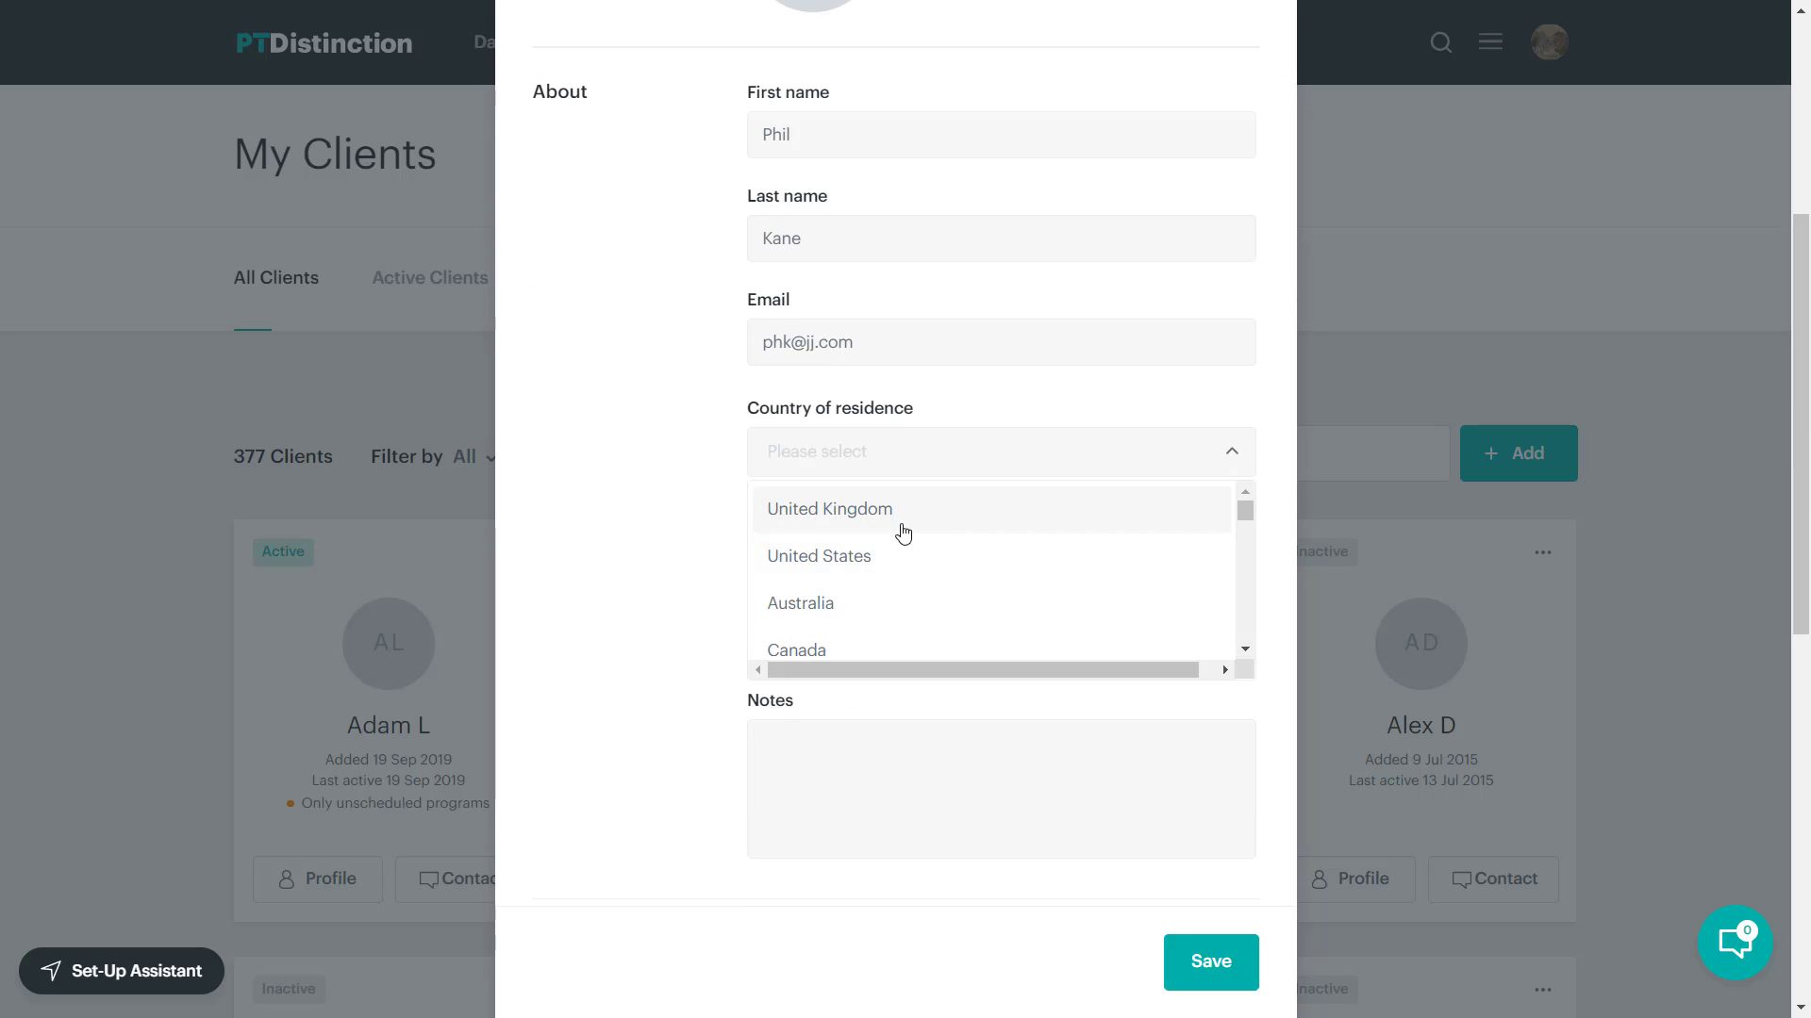
{"action": "left_click", "coordinate": [903, 532]}
{"action": "scroll", "coordinate": [880, 557], "scroll_direction": "down", "scroll_amount": 2}
{"action": "left_click", "coordinate": [855, 516]}
{"action": "scroll", "coordinate": [880, 557], "scroll_direction": "down", "scroll_amount": 4}
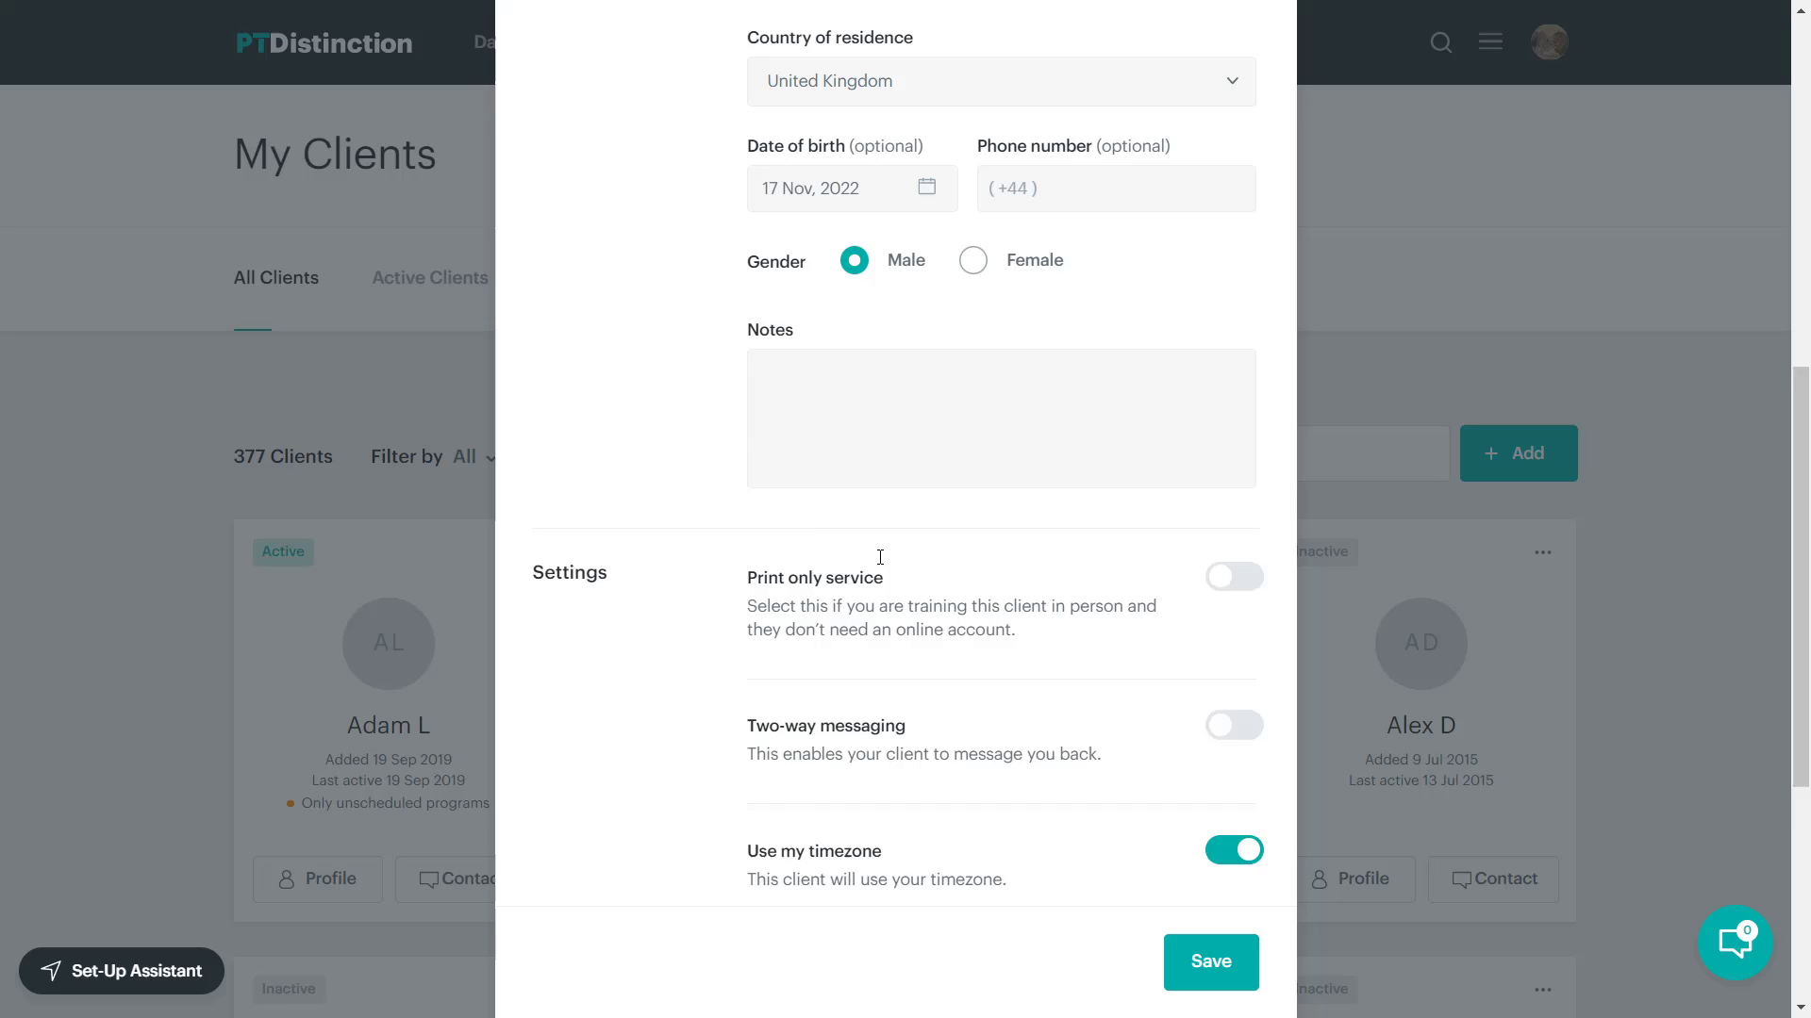
{"action": "scroll", "coordinate": [879, 556], "scroll_direction": "down", "scroll_amount": 3}
{"action": "scroll", "coordinate": [878, 557], "scroll_direction": "down", "scroll_amount": 2}
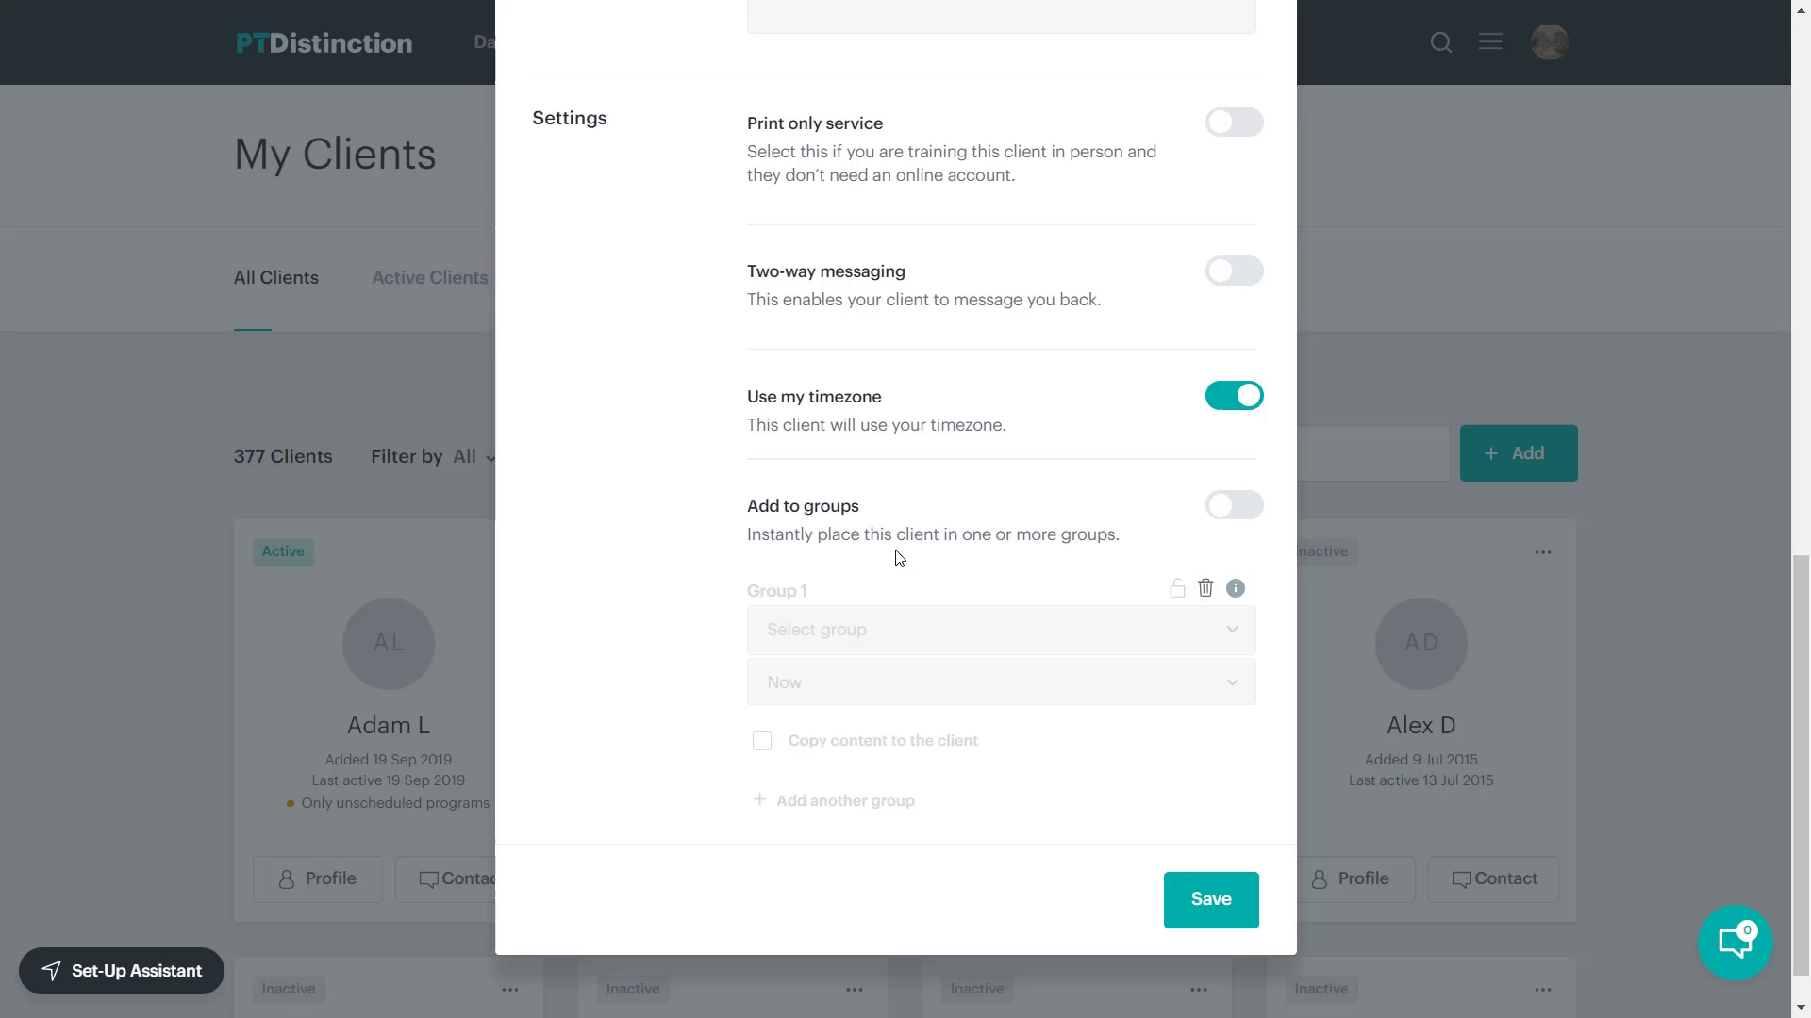
Step: Enable group placement and assign the client to the PTD Ninja - Onboarding group
{"action": "left_click", "coordinate": [1253, 513]}
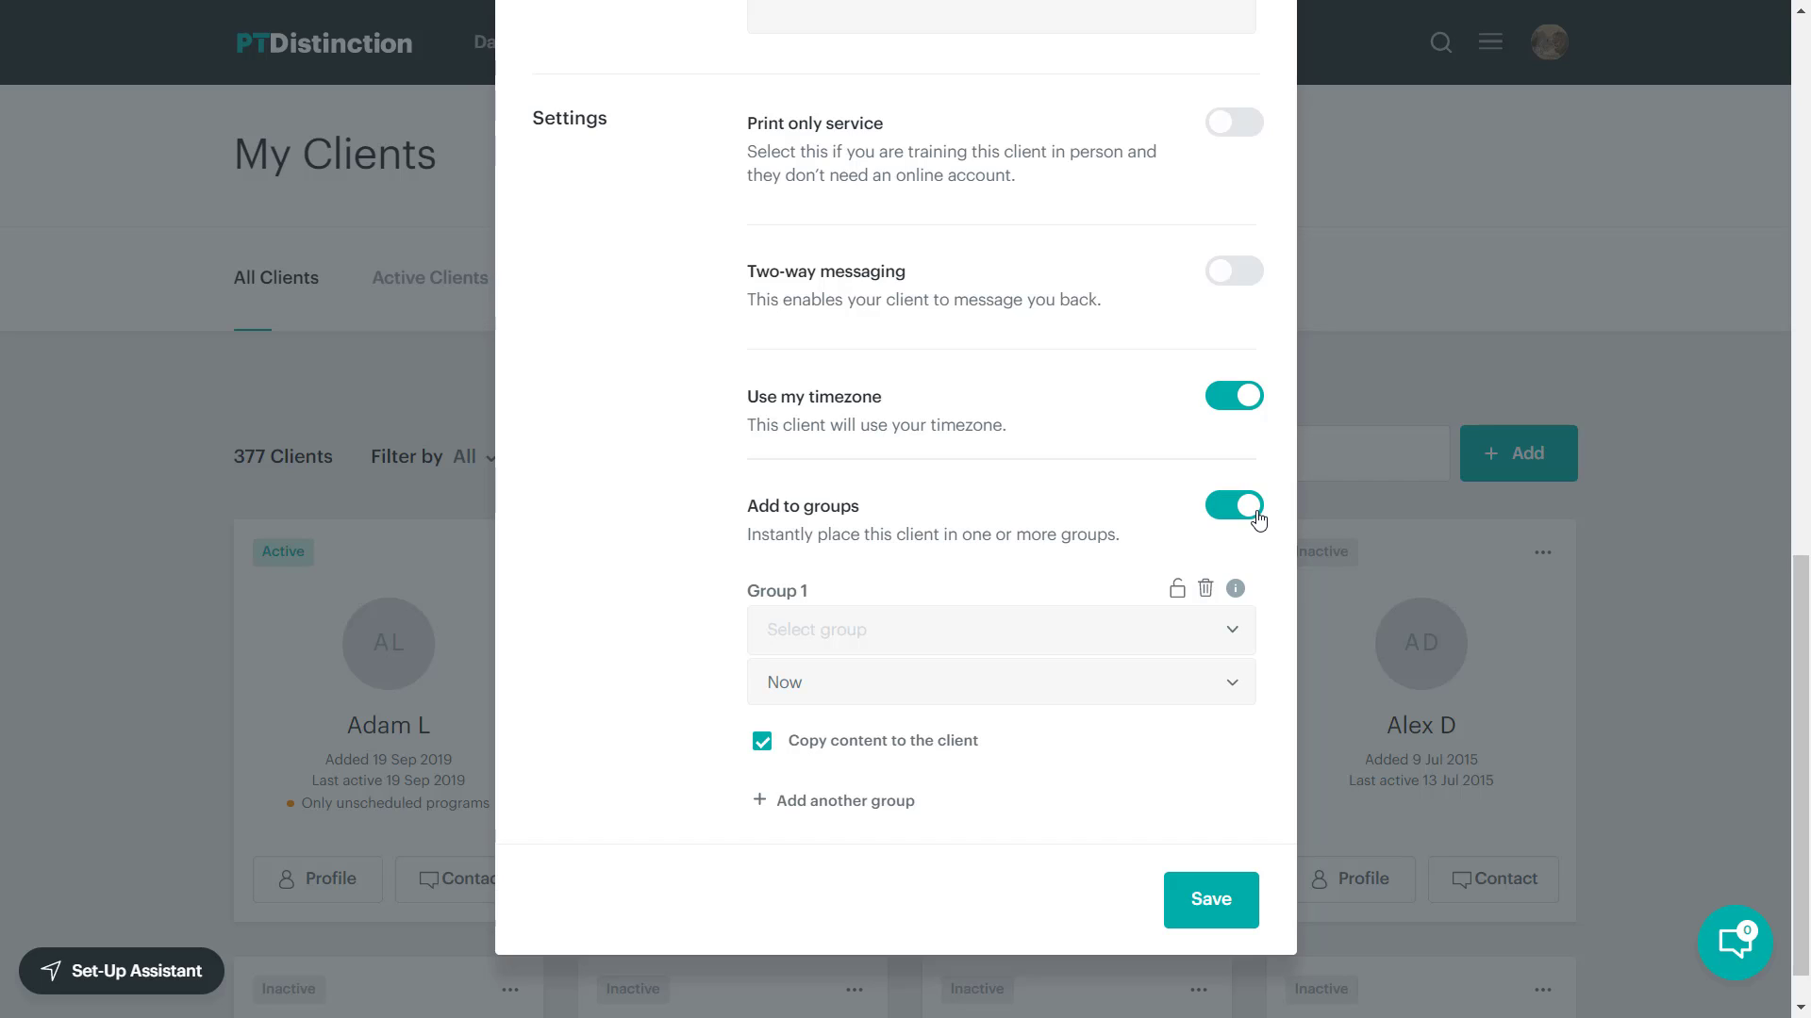
{"action": "left_click", "coordinate": [1201, 635]}
{"action": "scroll", "coordinate": [1097, 709], "scroll_direction": "down", "scroll_amount": 2}
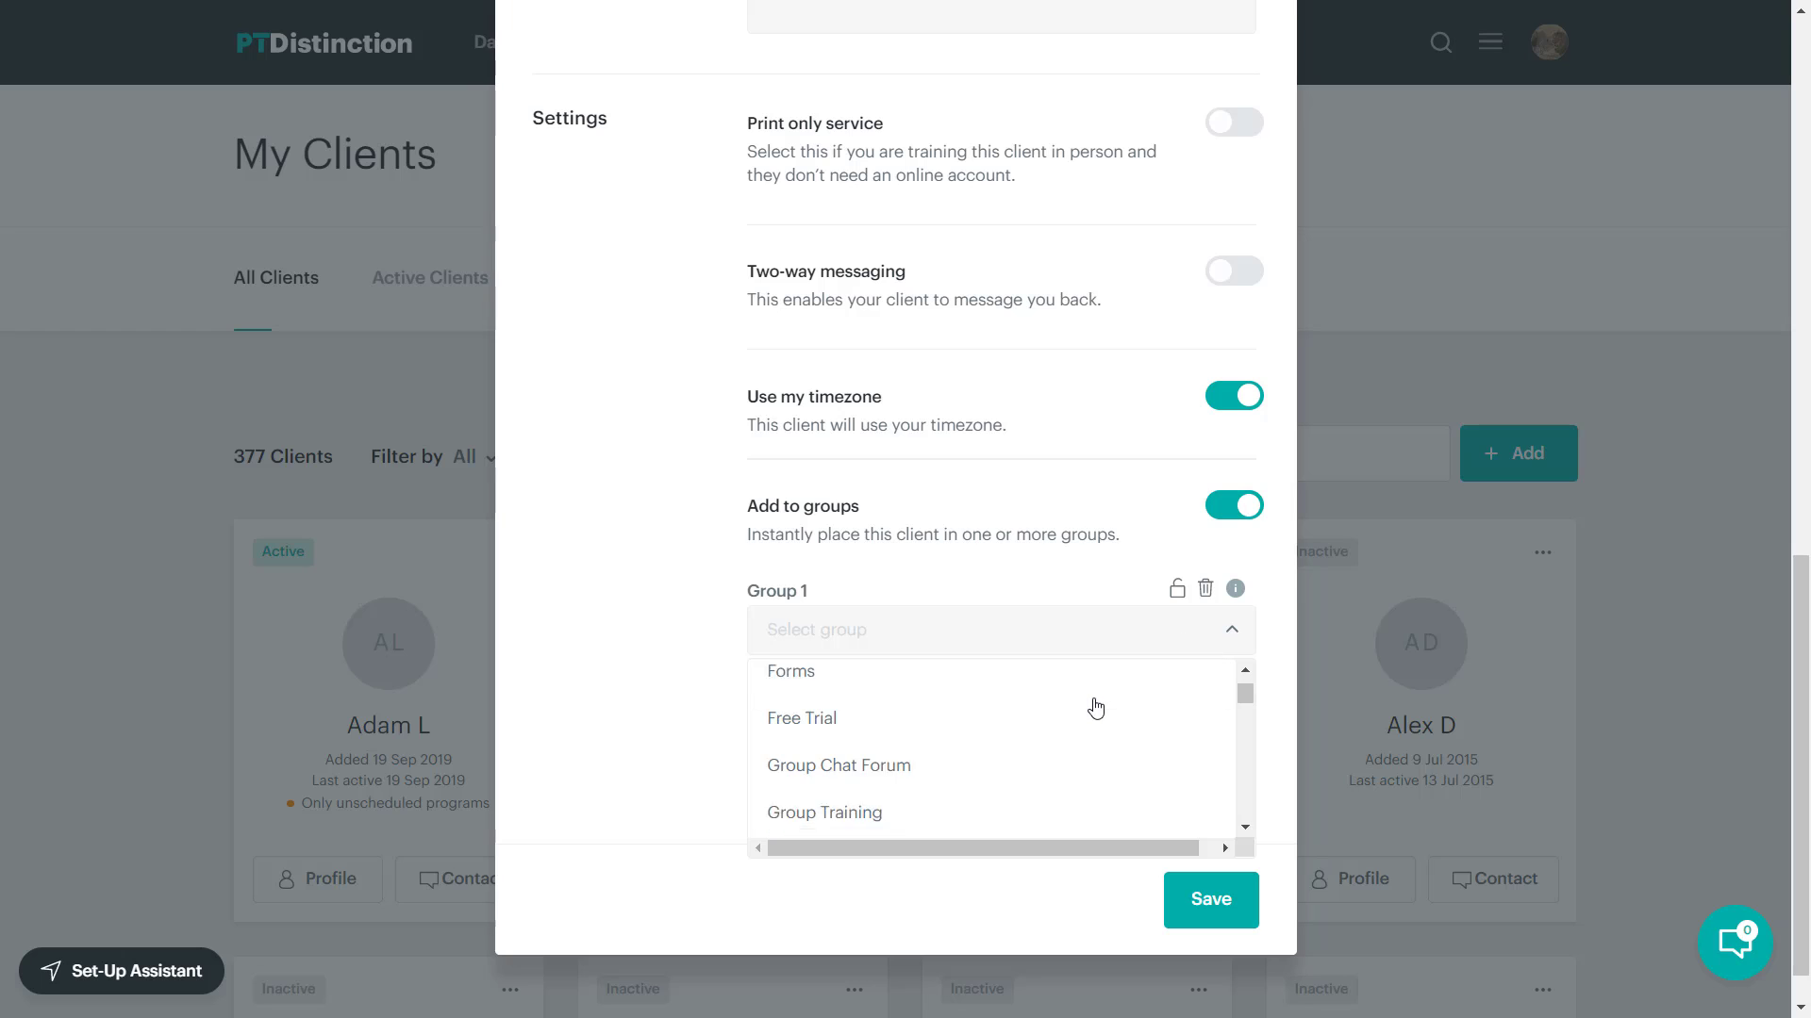
{"action": "scroll", "coordinate": [1095, 709], "scroll_direction": "down", "scroll_amount": 3}
{"action": "scroll", "coordinate": [1096, 709], "scroll_direction": "down", "scroll_amount": 3}
{"action": "left_click", "coordinate": [1096, 709]}
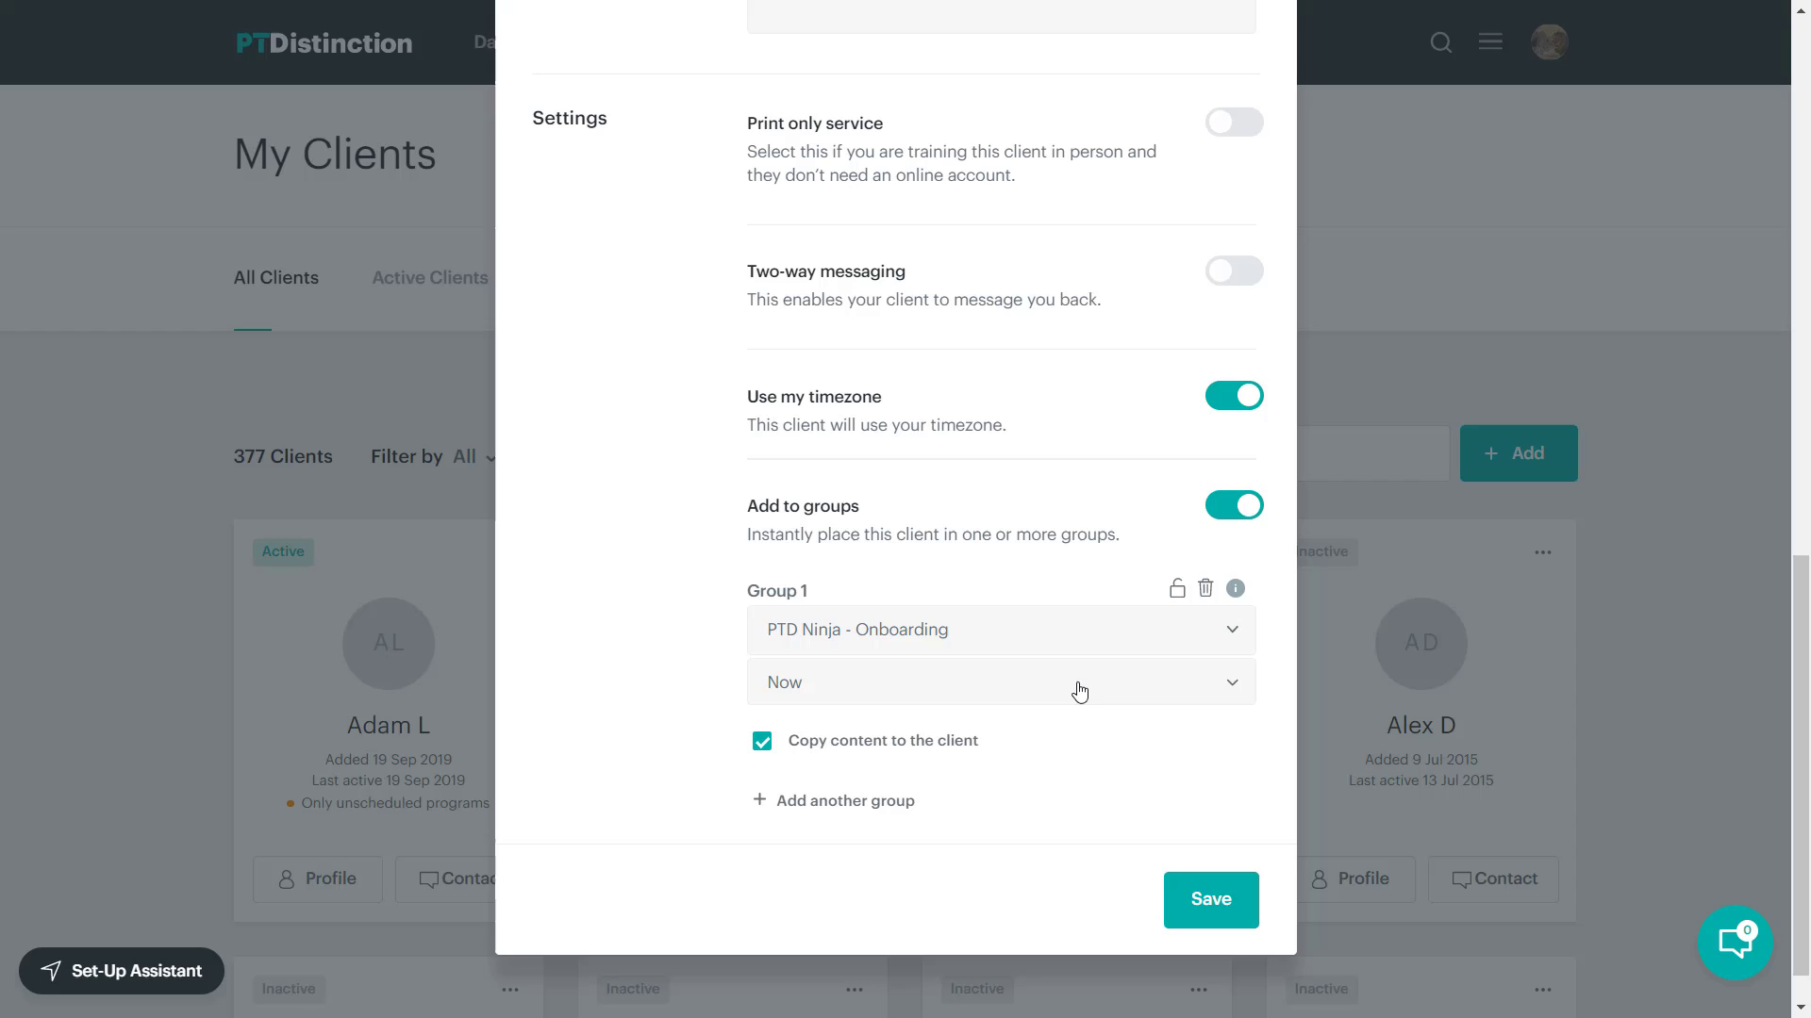
{"action": "left_click", "coordinate": [1217, 906]}
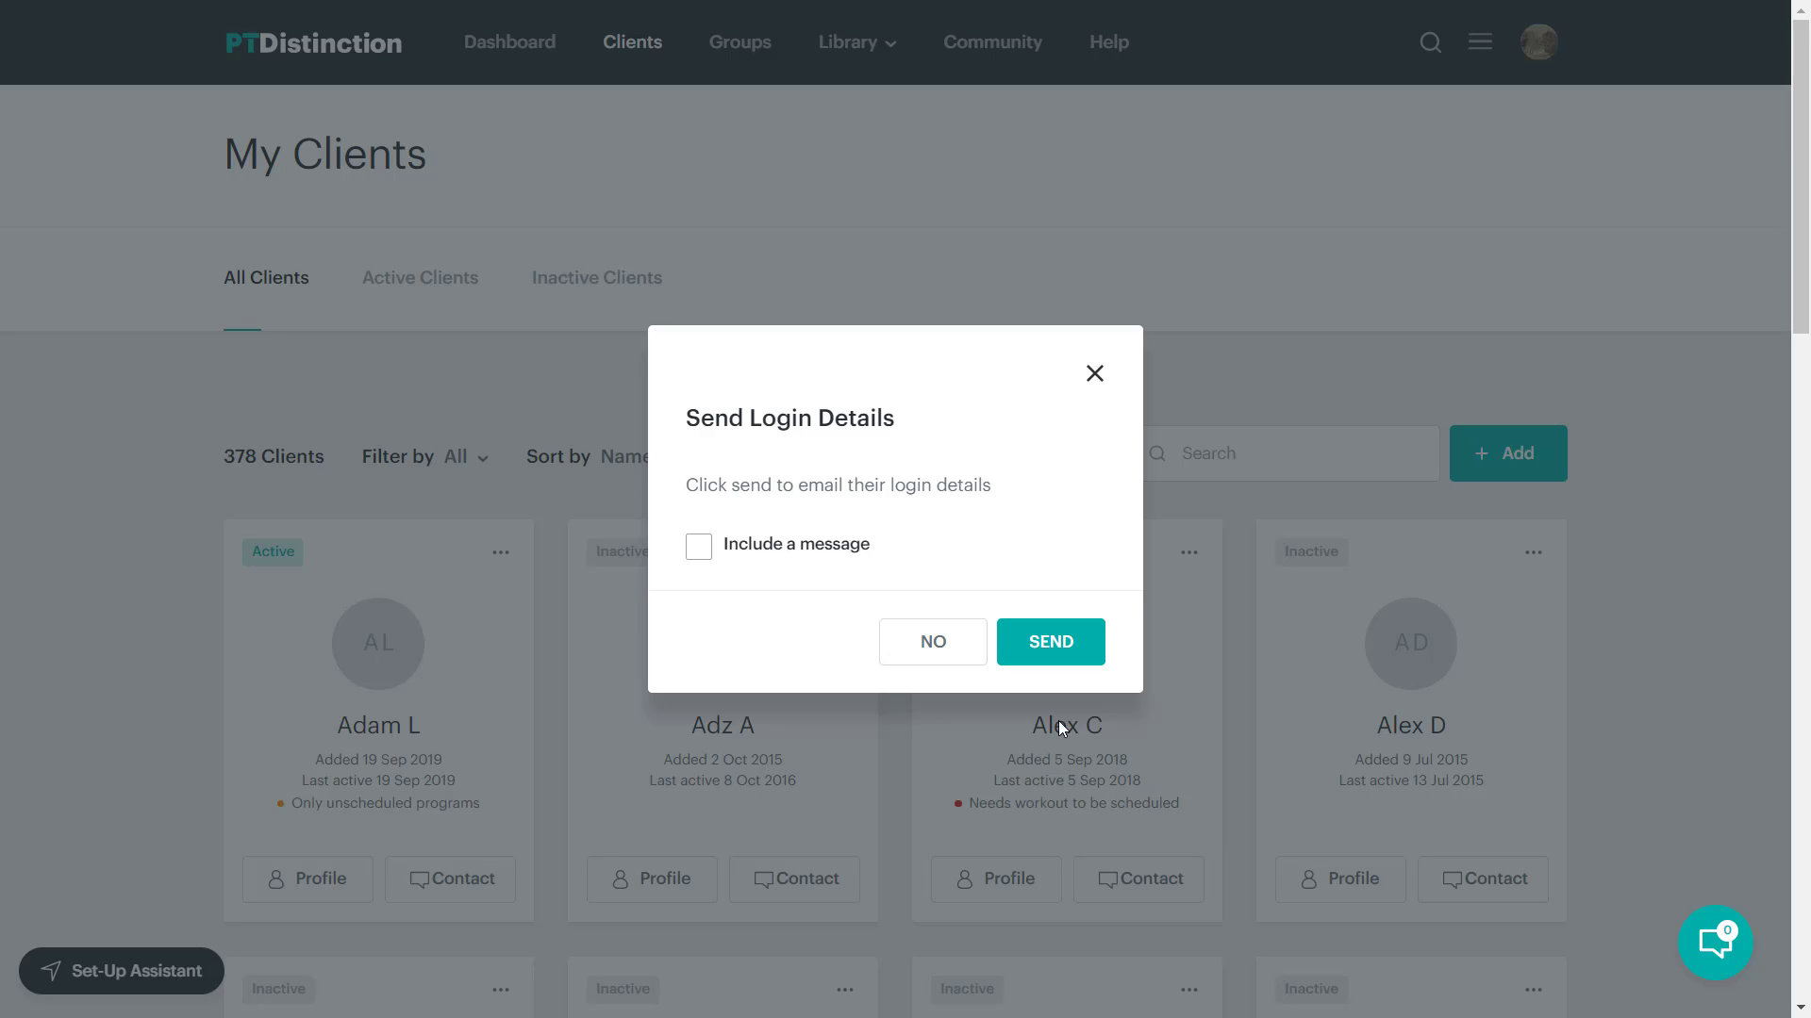
{"action": "left_click", "coordinate": [947, 651]}
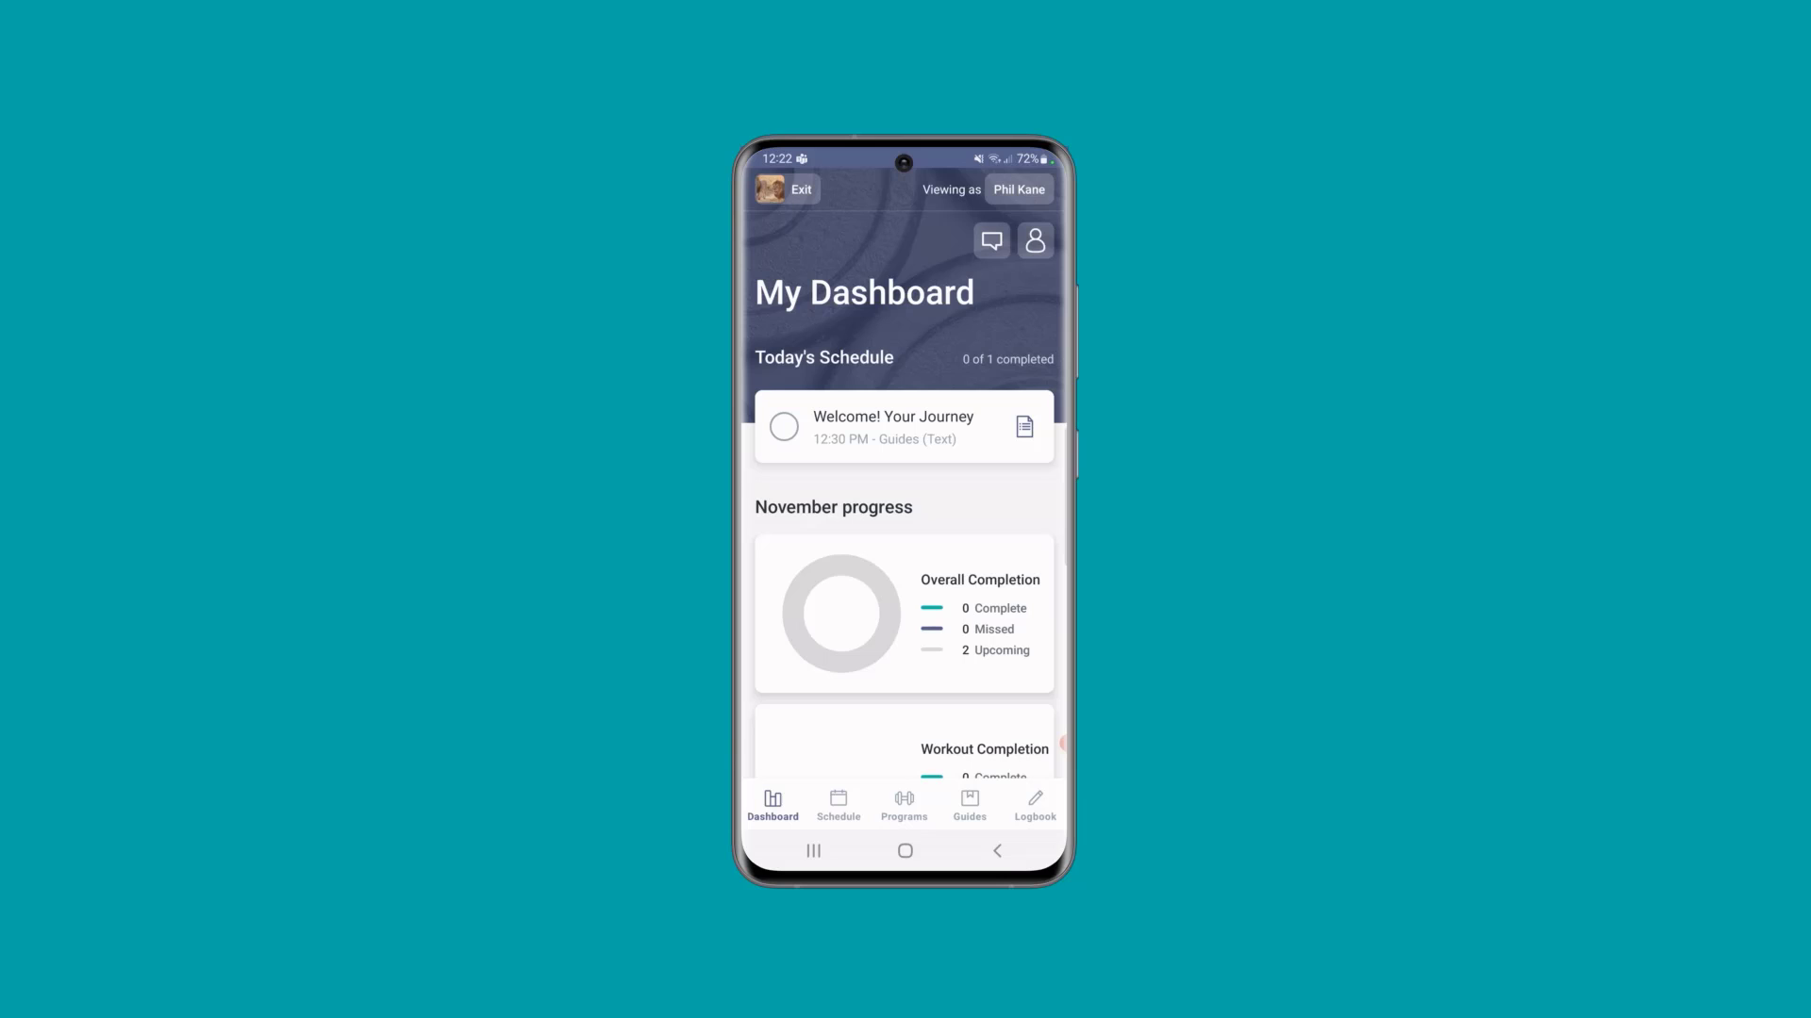
{"action": "left_click", "coordinate": [904, 425]}
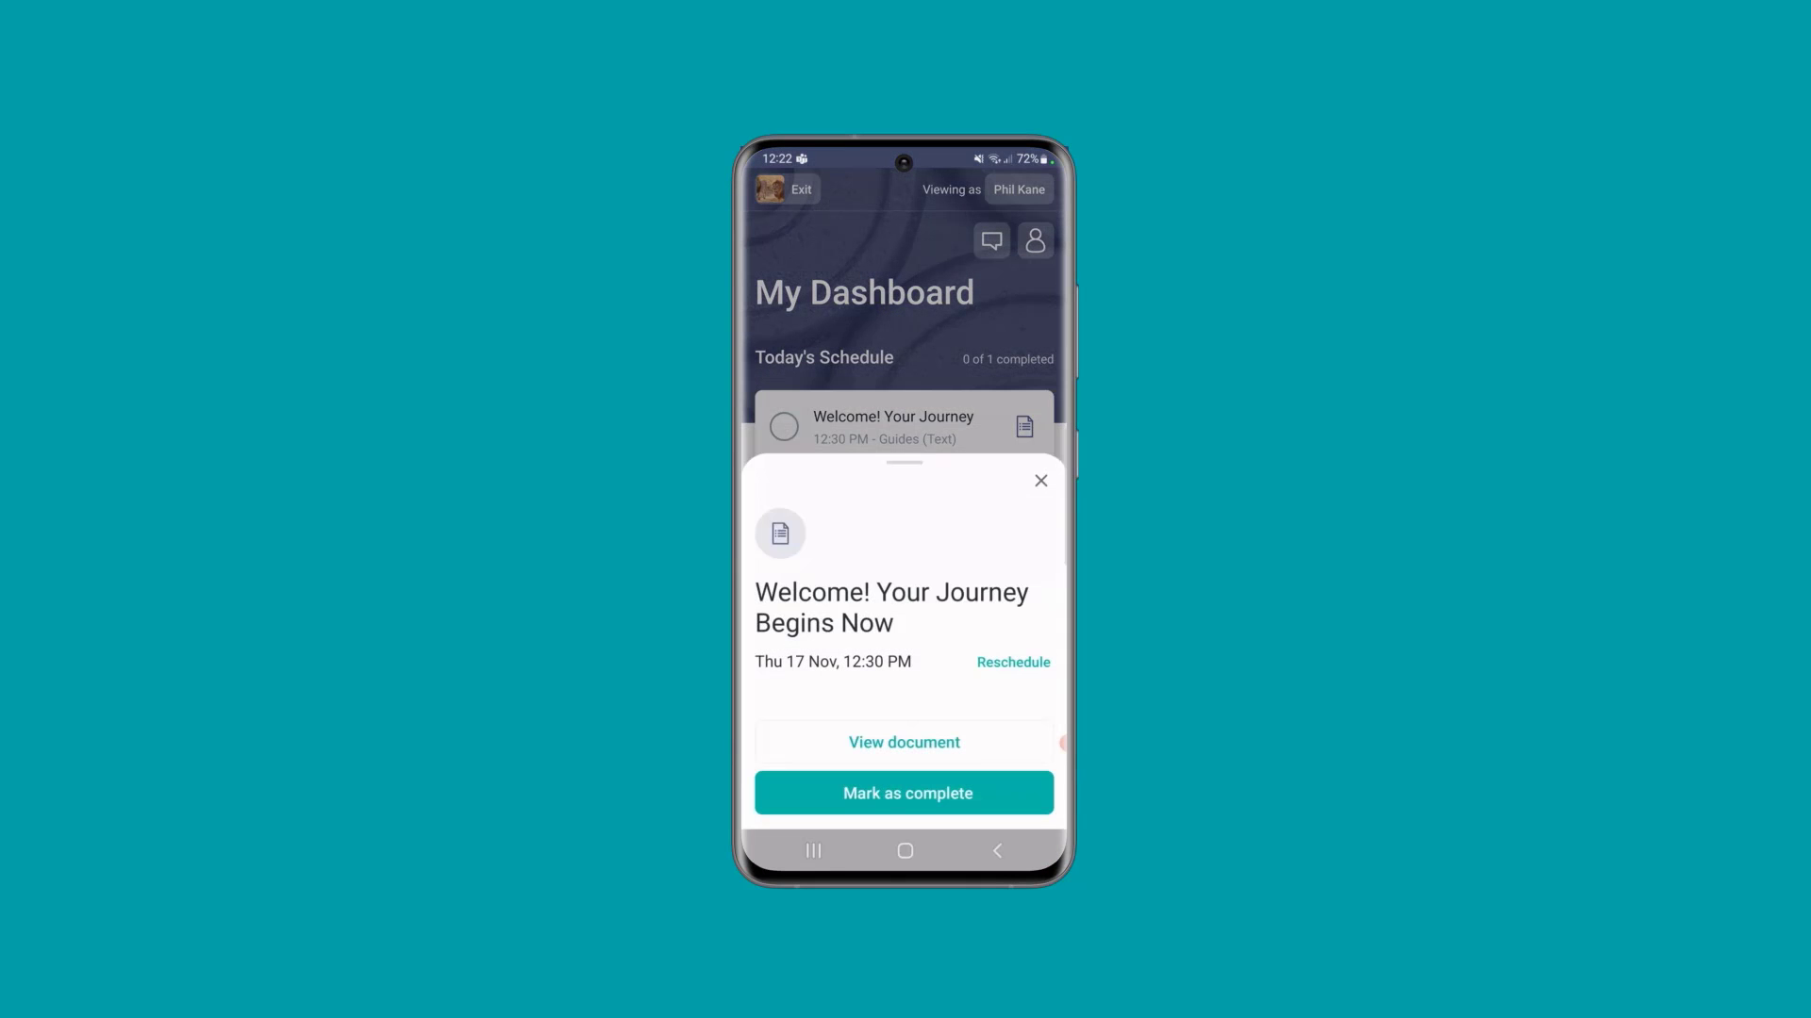
{"action": "left_click", "coordinate": [905, 741]}
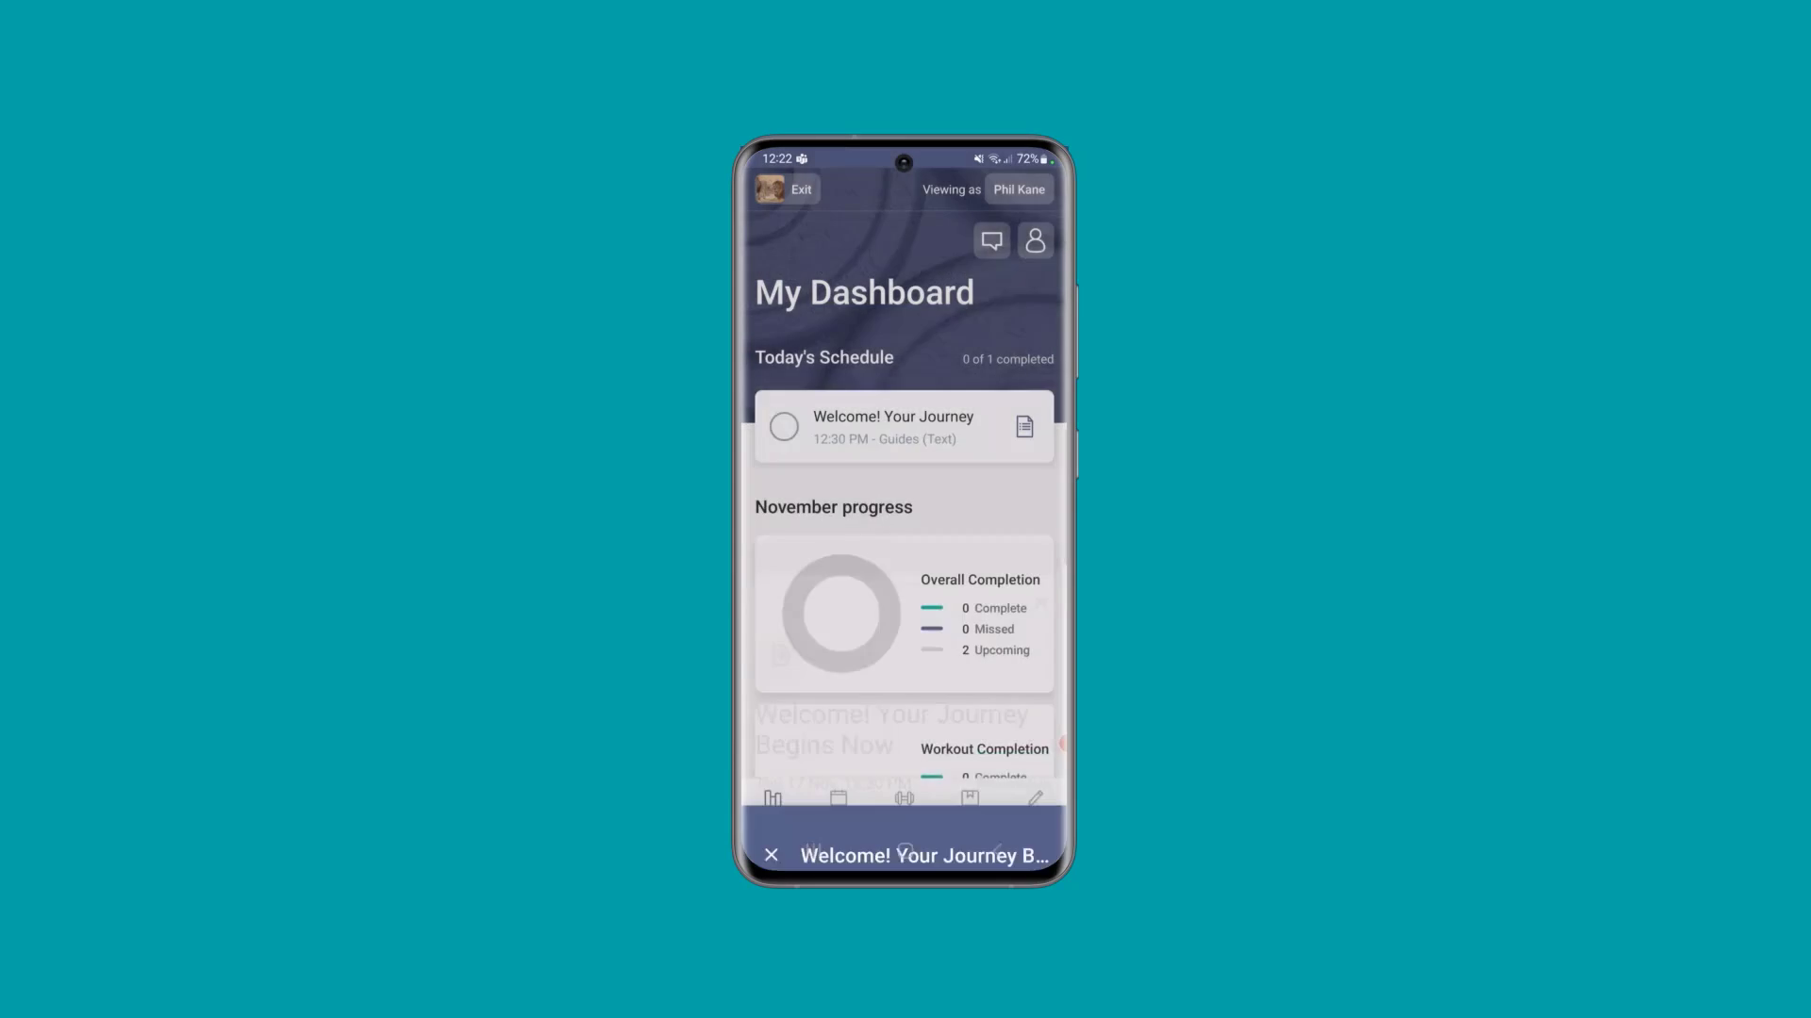
{"action": "scroll", "coordinate": [903, 566], "scroll_direction": "down", "scroll_amount": 10}
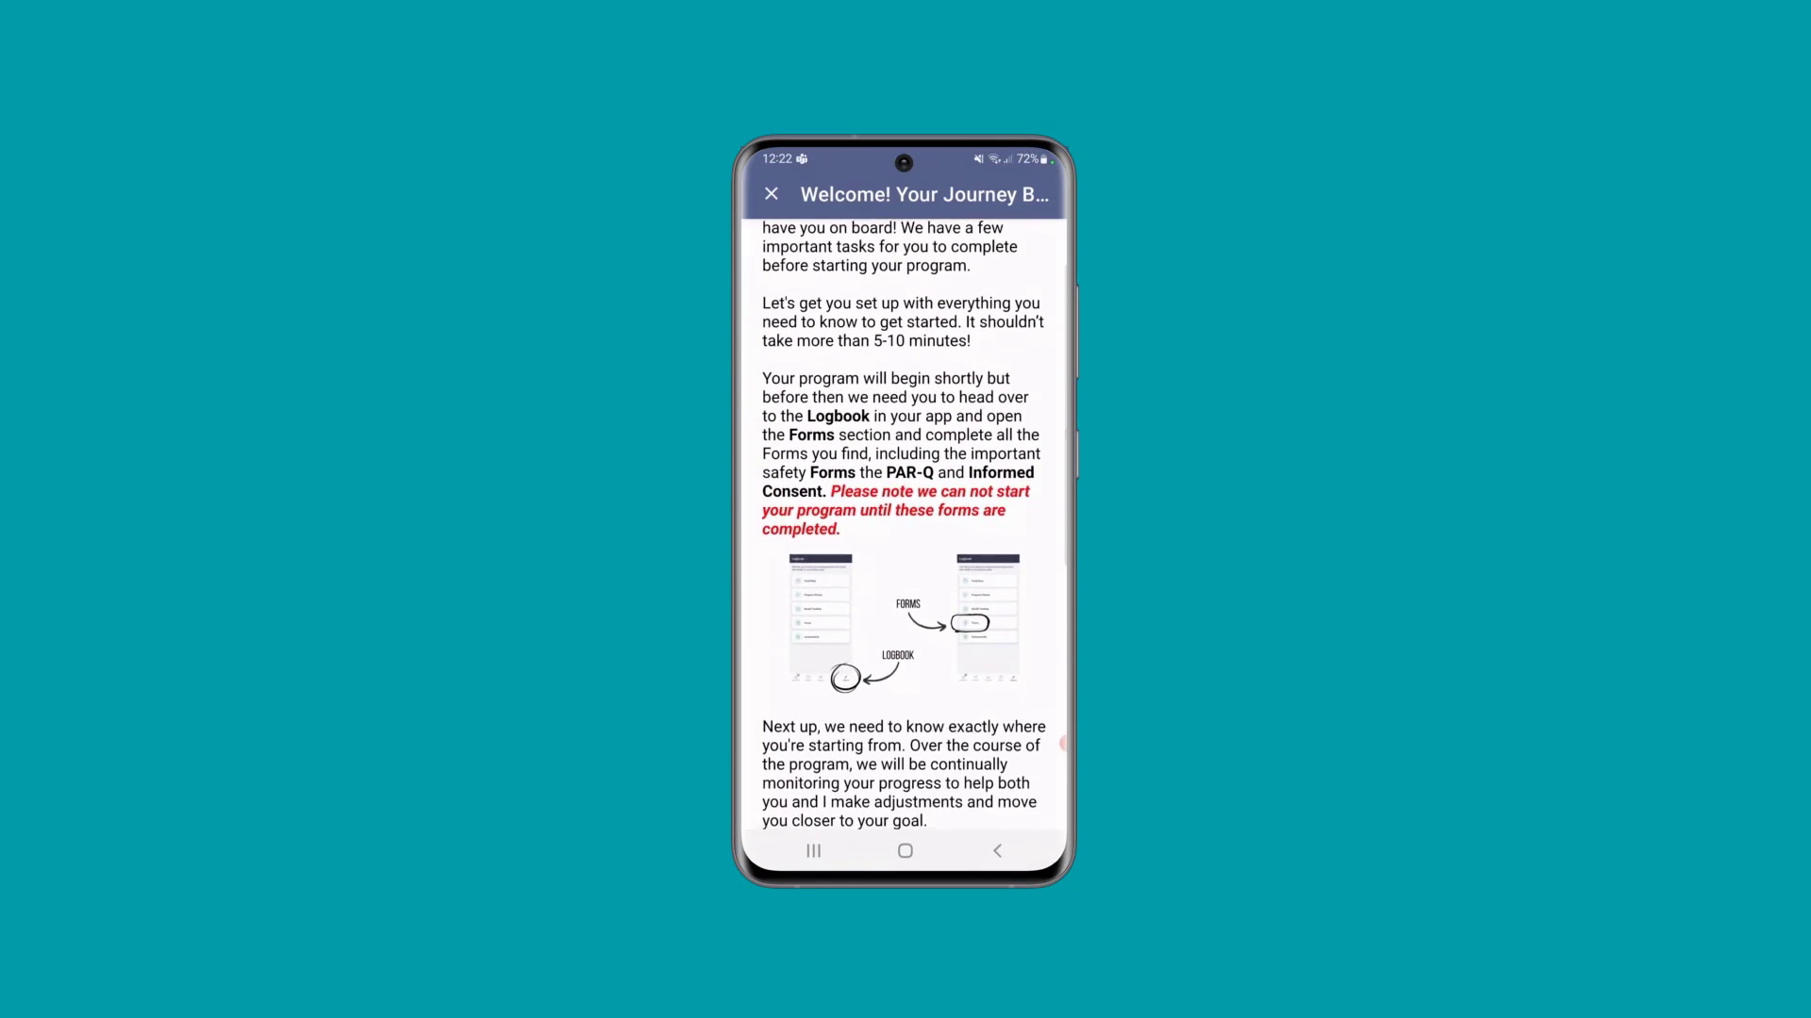
{"action": "scroll", "coordinate": [904, 566], "scroll_direction": "down", "scroll_amount": 5}
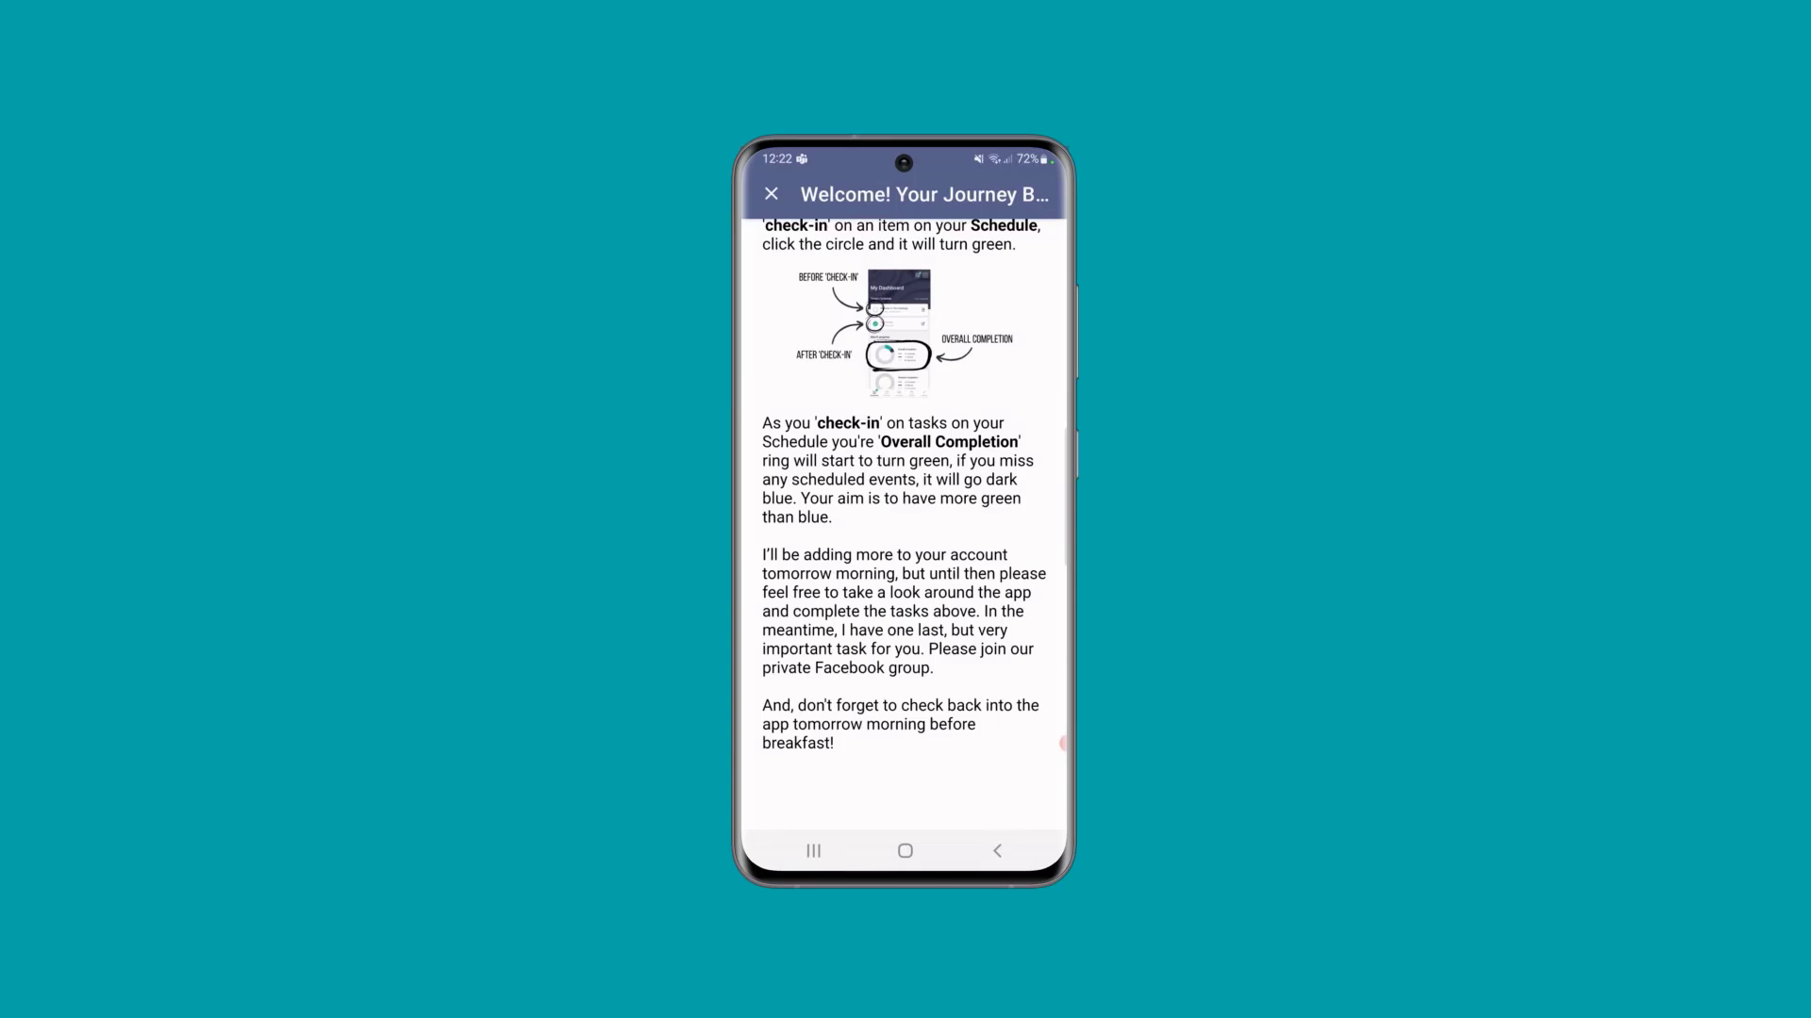
{"action": "left_click", "coordinate": [772, 193]}
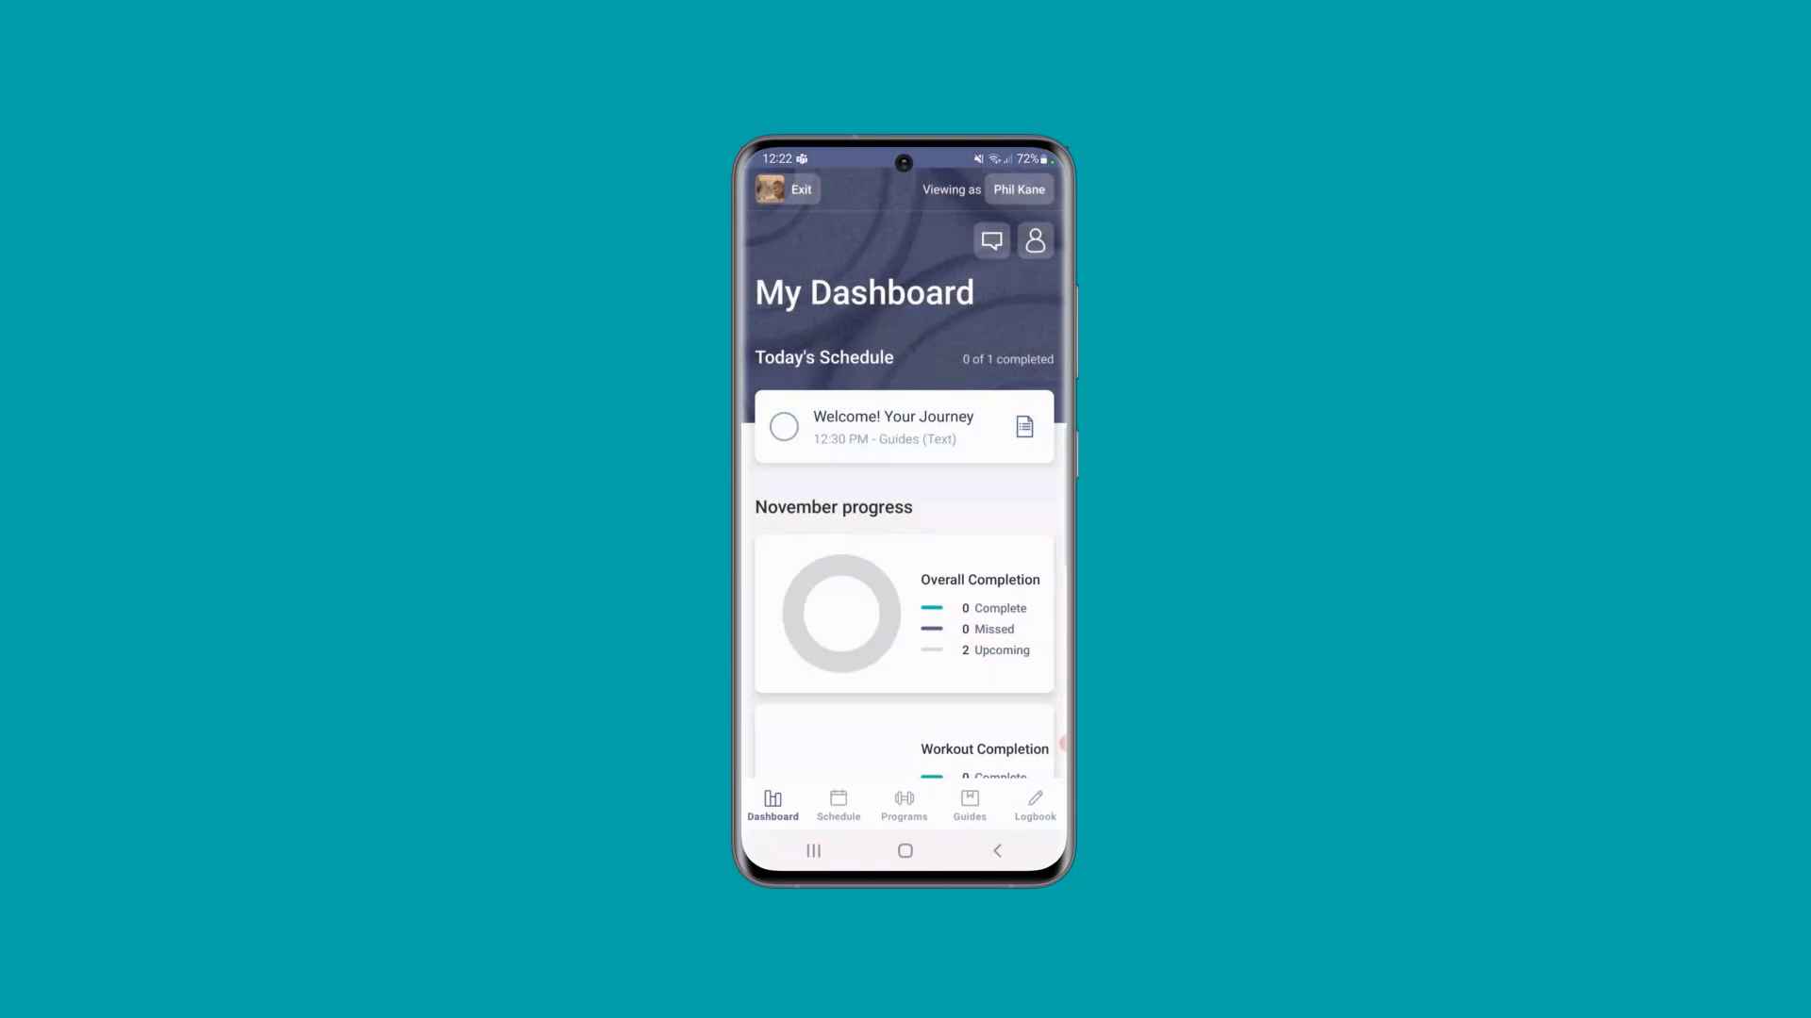
{"action": "left_click", "coordinate": [838, 806]}
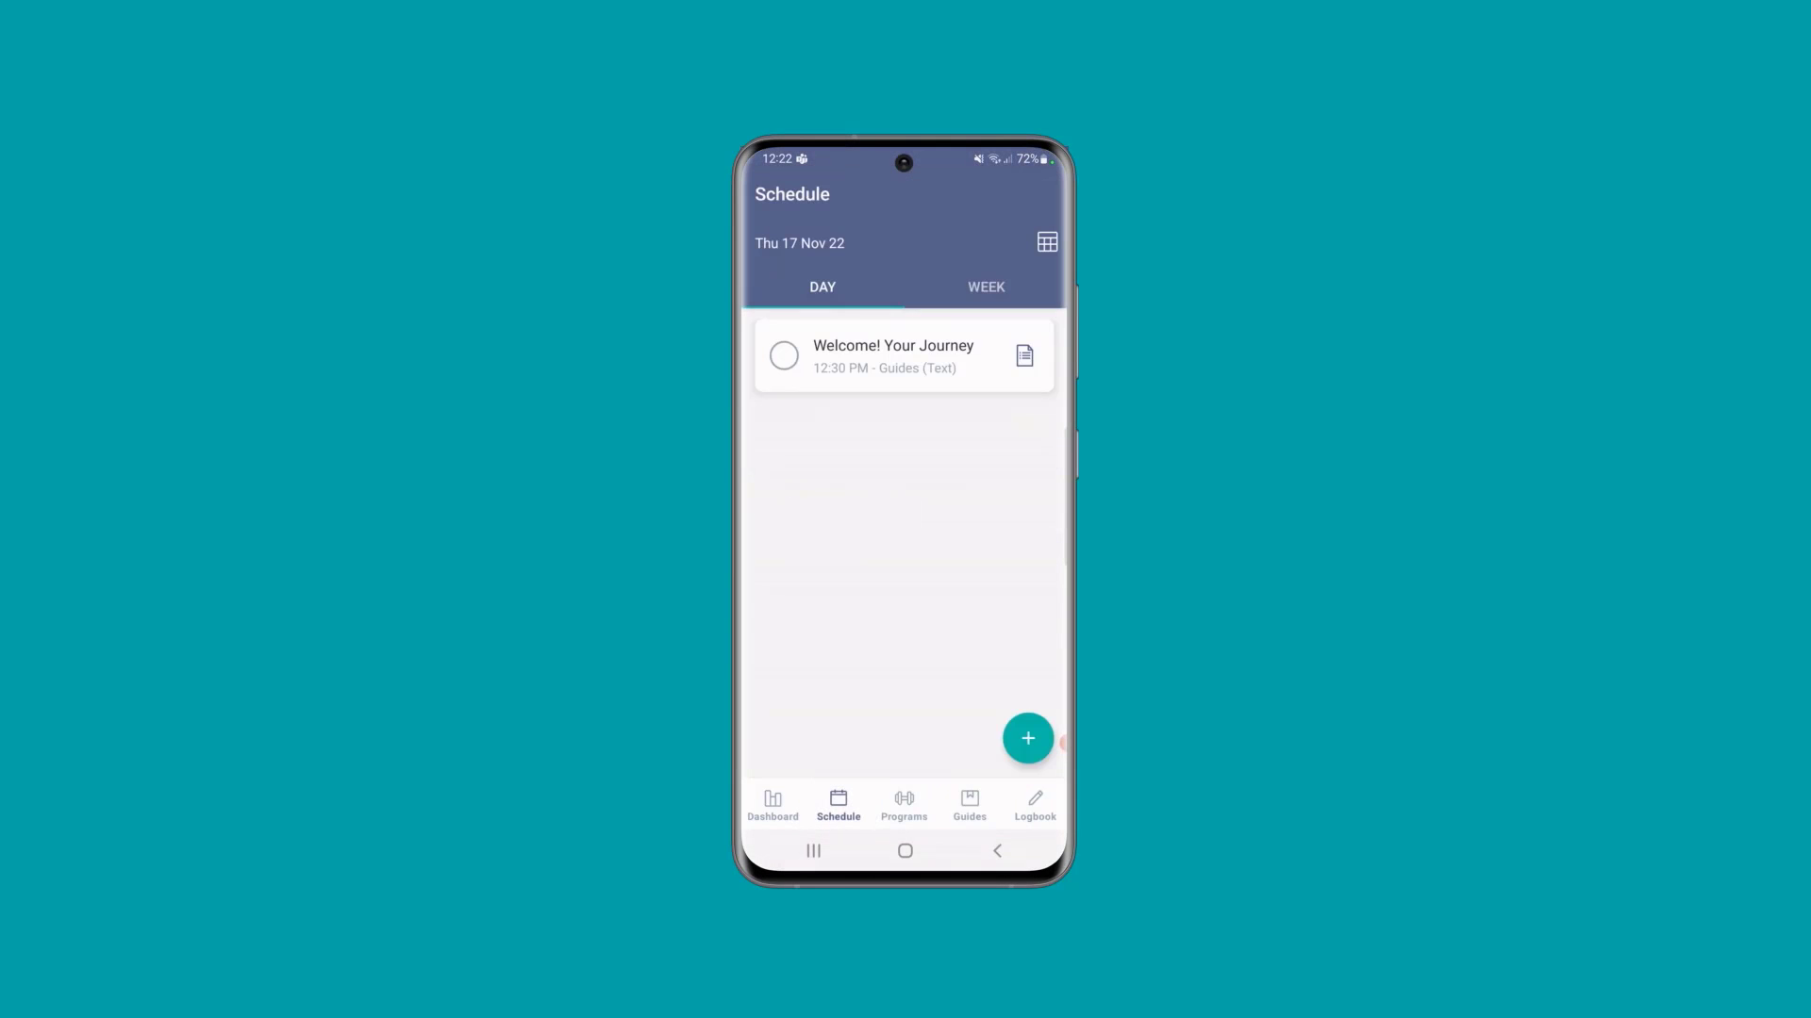
{"action": "left_click", "coordinate": [903, 806]}
{"action": "left_click", "coordinate": [969, 805]}
{"action": "left_click", "coordinate": [1034, 806]}
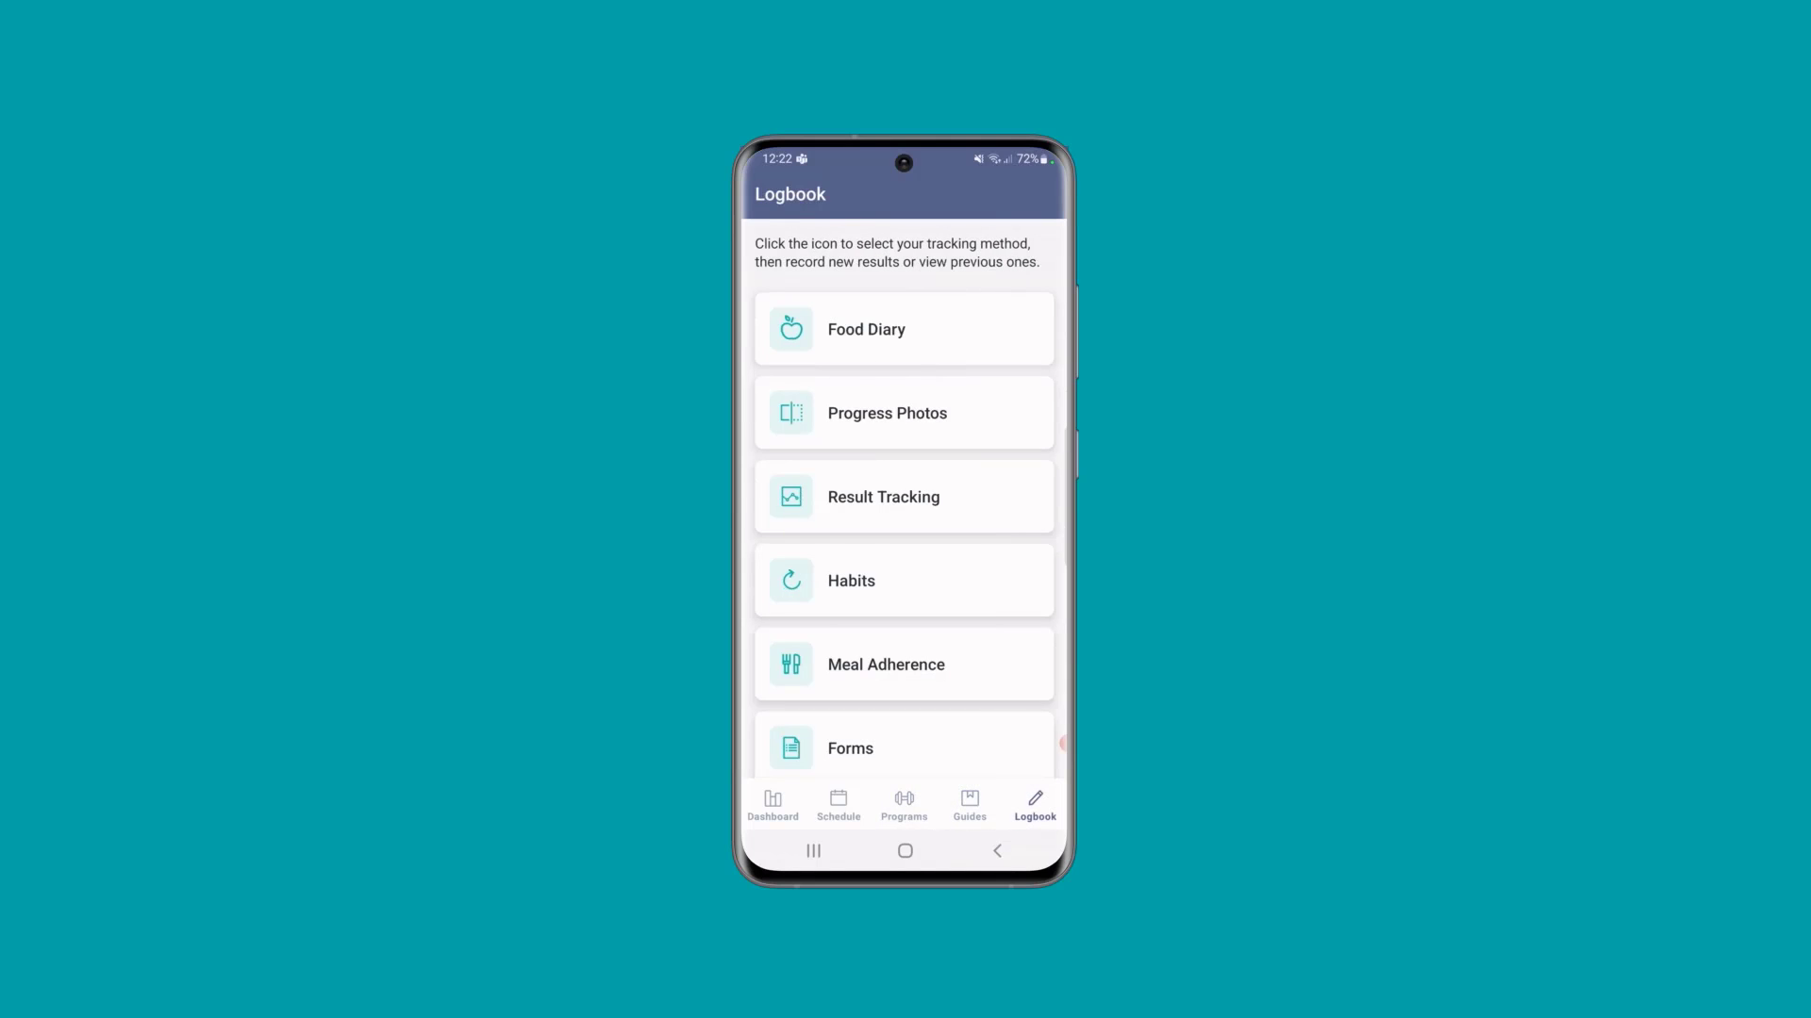
{"action": "left_click", "coordinate": [773, 805]}
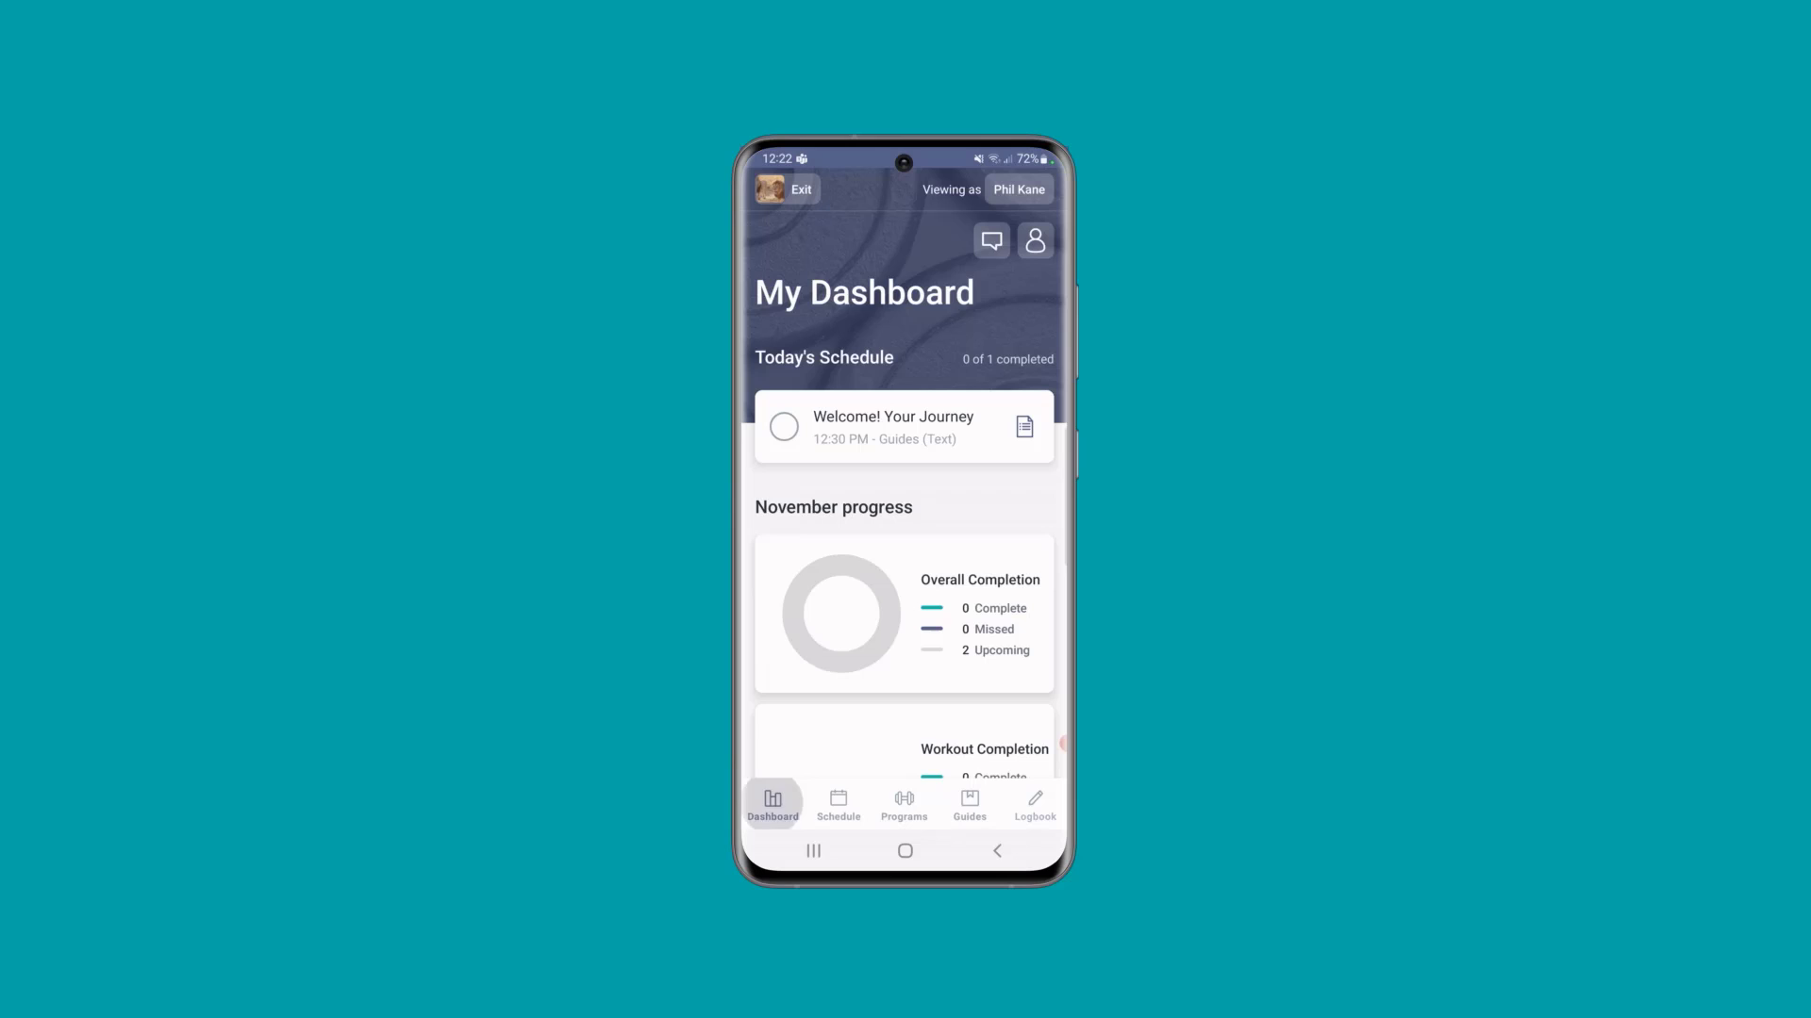